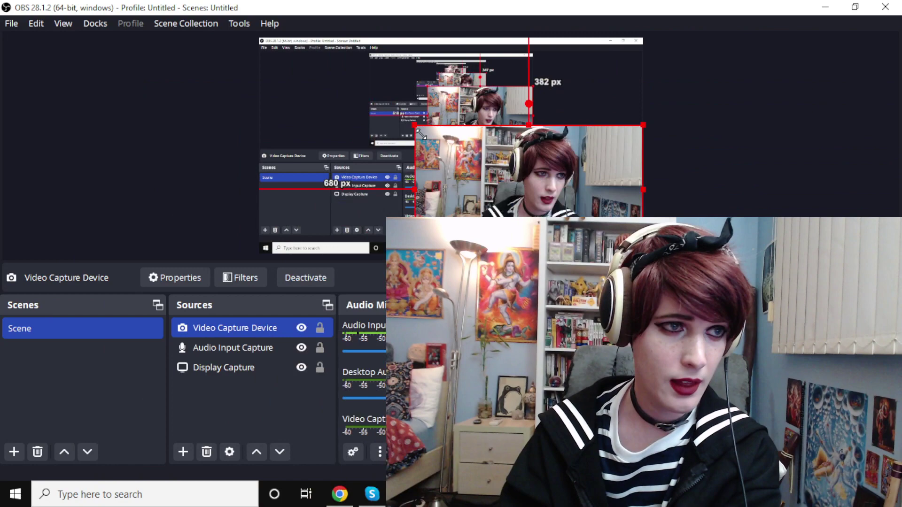
# Step: Shrink the webcam overlay in the OBS preview by dragging its corner handle inward
pyautogui.moveTo(422, 135)
pyautogui.mouseDown()
pyautogui.moveTo(507, 189)
pyautogui.moveTo(478, 161)
pyautogui.mouseUp()
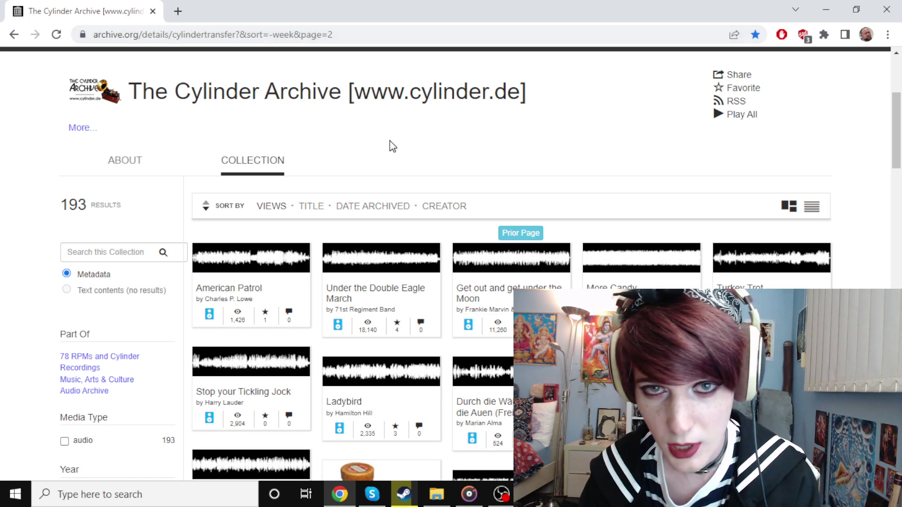
# Step: Scroll the Cylinder Archive collection to Turkey Trot and bring up its link options
pyautogui.moveTo(397, 146)
pyautogui.mouseDown()
pyautogui.moveTo(540, 256)
pyautogui.moveTo(489, 161)
pyautogui.mouseUp()
pyautogui.scroll(-1, 516, 200)
pyautogui.moveTo(517, 201); pyautogui.dragTo(527, 229)
pyautogui.scroll(-2, 527, 226)
pyautogui.scroll(2, 527, 226)
pyautogui.scroll(-1, 527, 230)
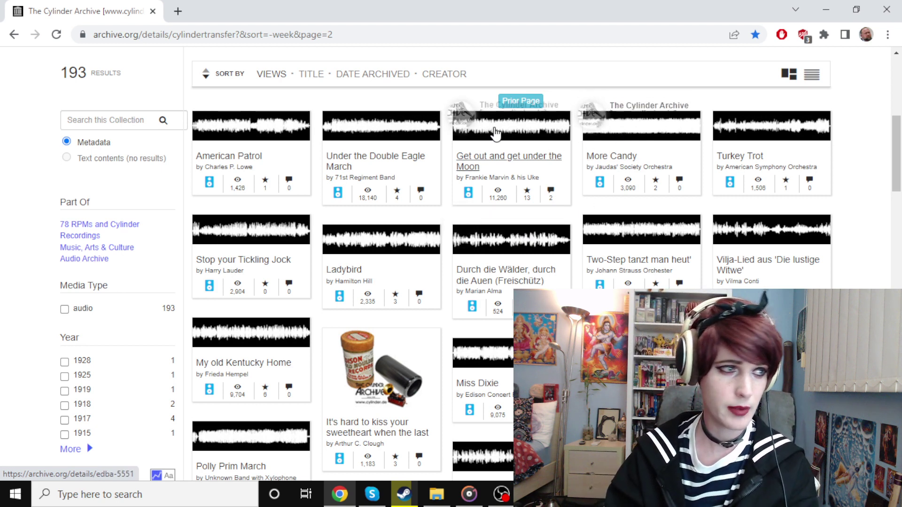
pyautogui.moveTo(528, 230); pyautogui.dragTo(381, 179)
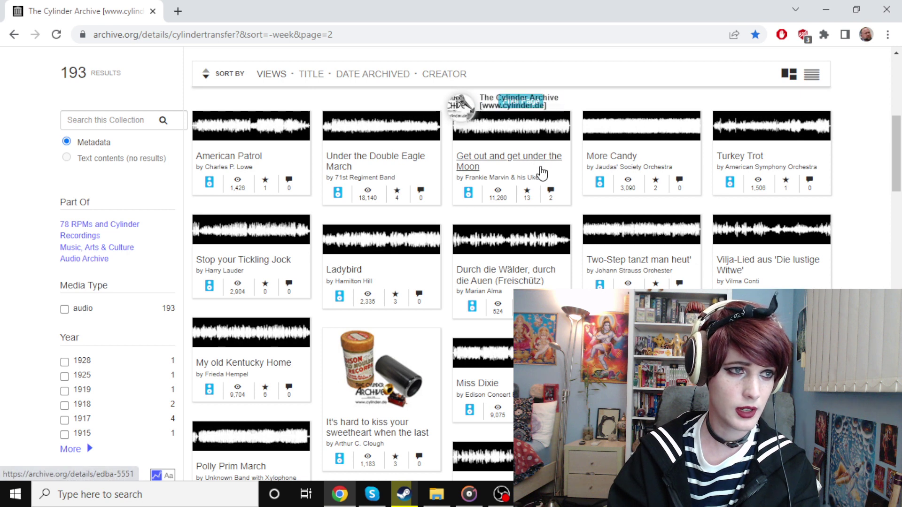
pyautogui.rightClick(741, 161)
# Step: Open Turkey Trot in a new tab, play it, and pause at about 43 seconds
pyautogui.click(764, 168)
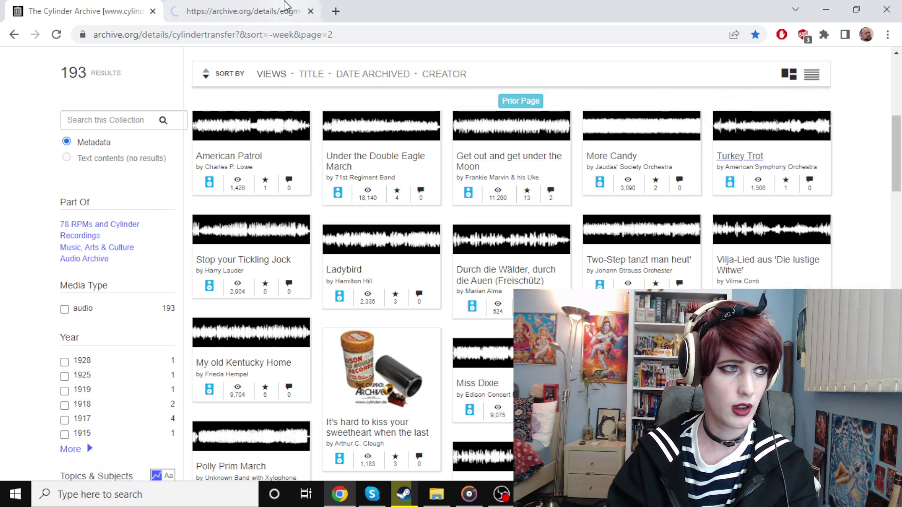
pyautogui.click(284, 6)
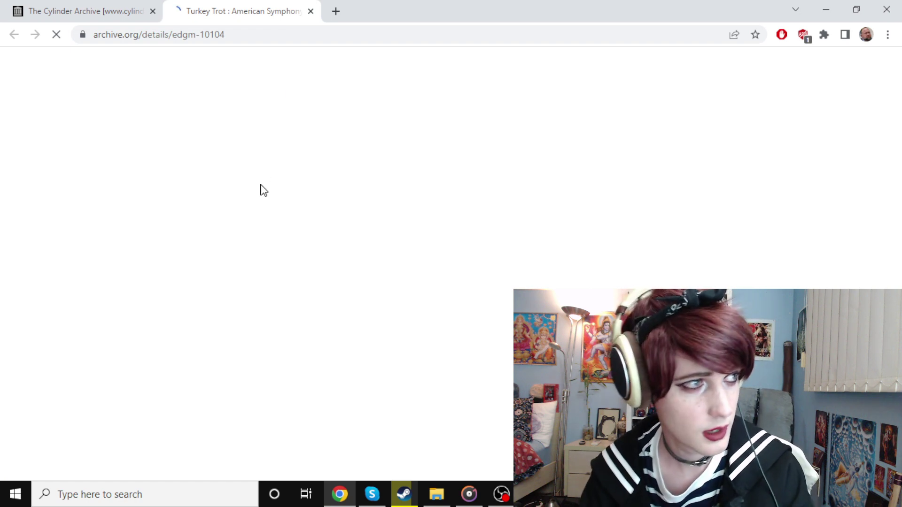
pyautogui.scroll(-1, 40, 269)
pyautogui.scroll(-2, 40, 268)
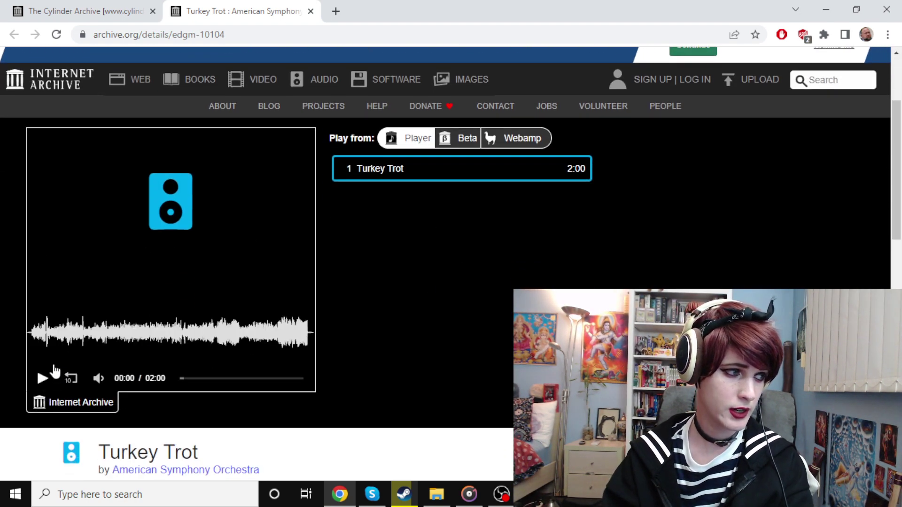
pyautogui.scroll(-2, 2, 345)
pyautogui.scroll(2, 1, 346)
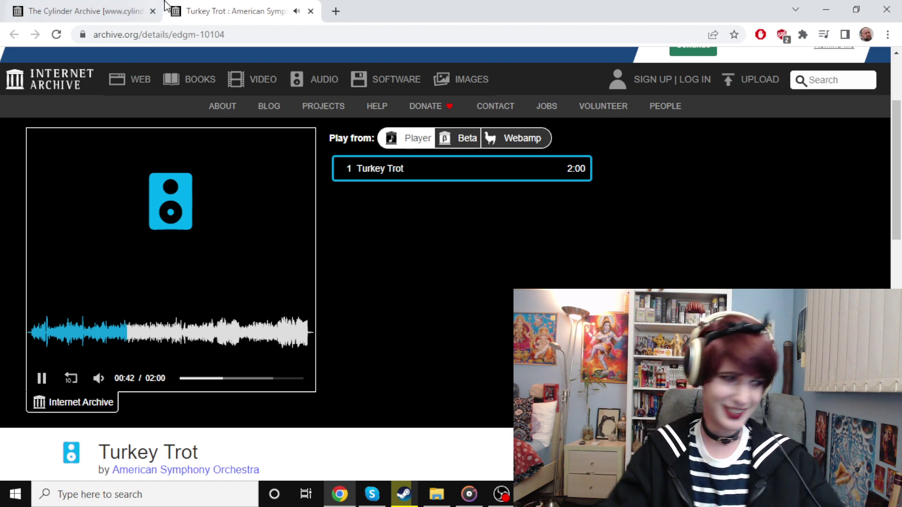
pyautogui.click(42, 379)
# Step: Play Ladybird by Hamilton Hill for about 22 seconds, then go back to the collection
pyautogui.click(95, 10)
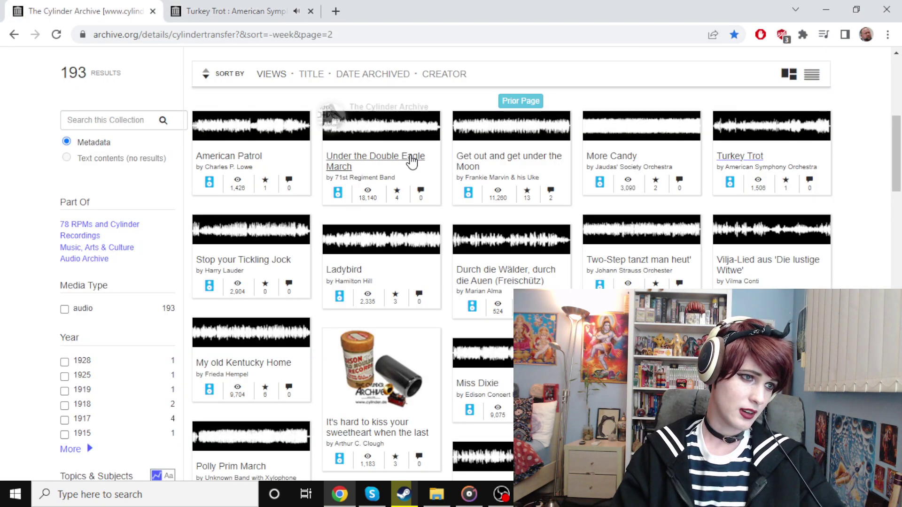
pyautogui.click(345, 270)
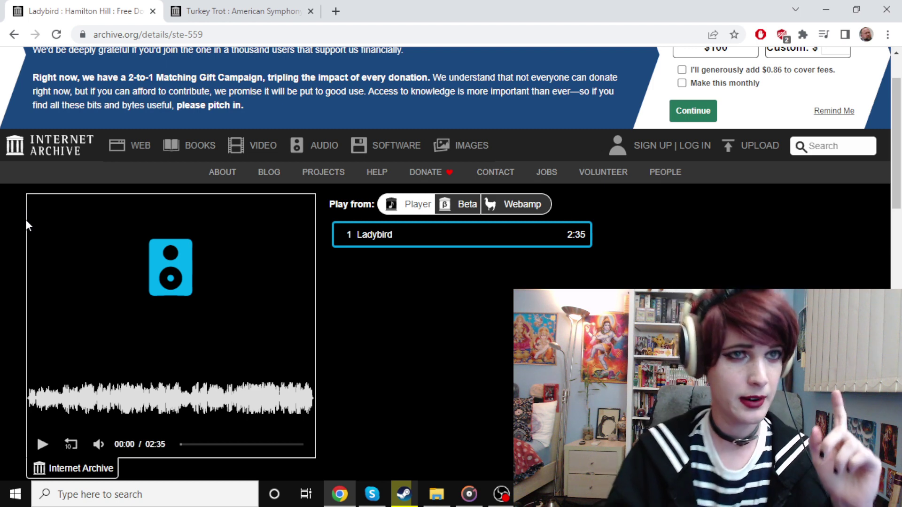
pyautogui.scroll(-1, 21, 303)
pyautogui.click(44, 378)
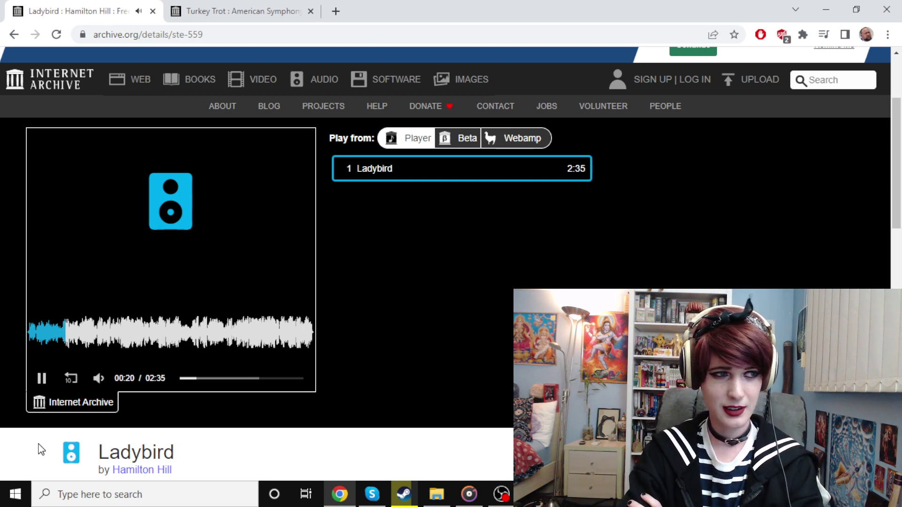
pyautogui.click(13, 34)
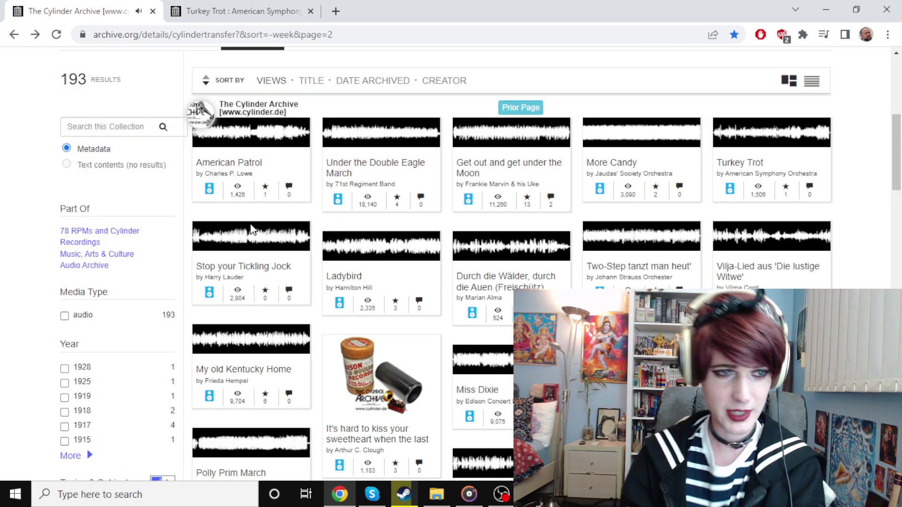
pyautogui.scroll(-2, 523, 245)
pyautogui.scroll(-1, 524, 245)
pyautogui.scroll(-1, 525, 245)
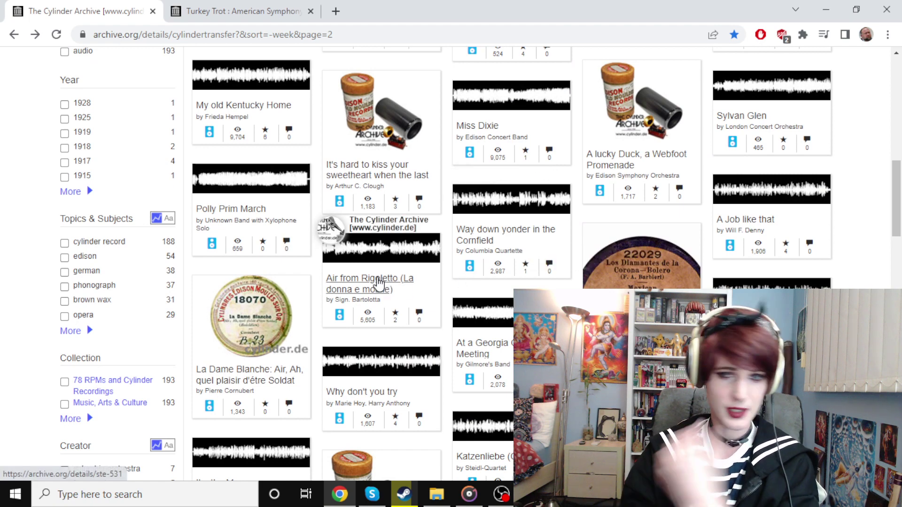
pyautogui.scroll(-1, 519, 268)
pyautogui.scroll(-1, 520, 268)
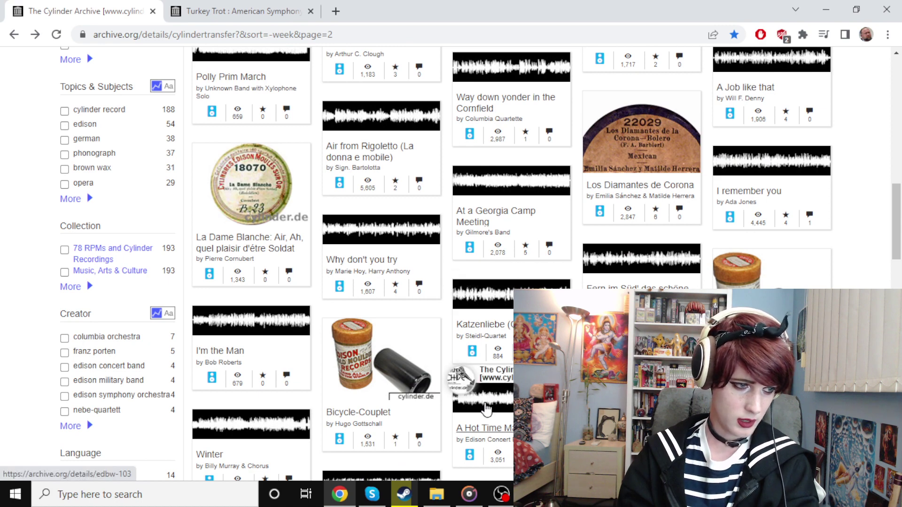
pyautogui.scroll(-1, 217, 304)
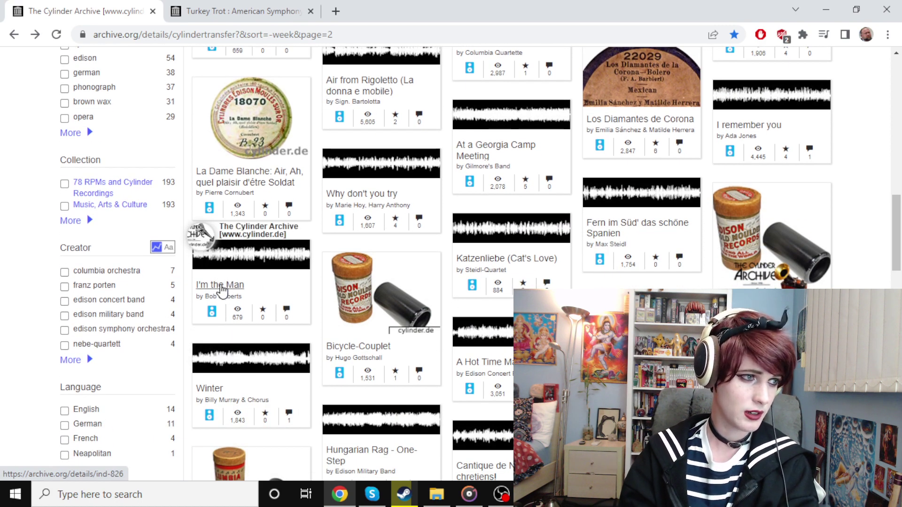
# Step: Play 'I'm the Man' by Bob Roberts in a new tab for about a minute
pyautogui.rightClick(221, 290)
pyautogui.click(243, 296)
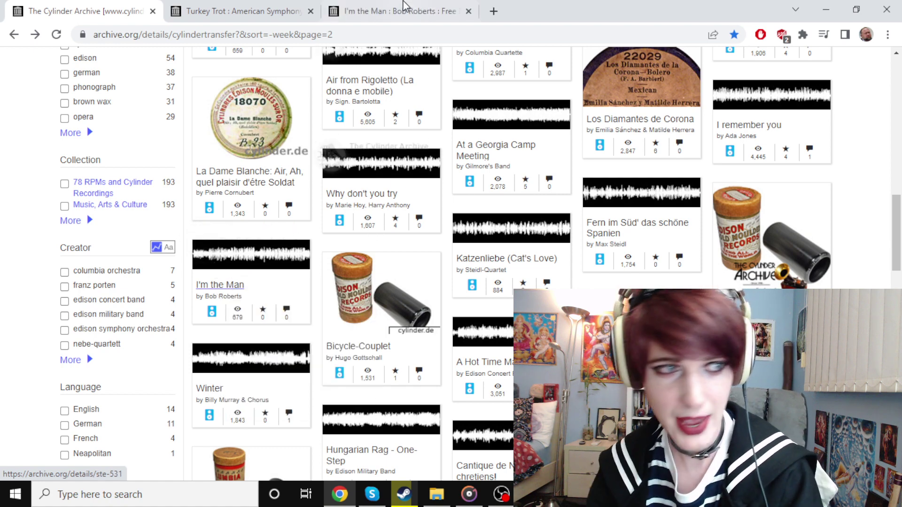
pyautogui.click(397, 6)
pyautogui.scroll(-1, 73, 401)
pyautogui.scroll(-1, 82, 393)
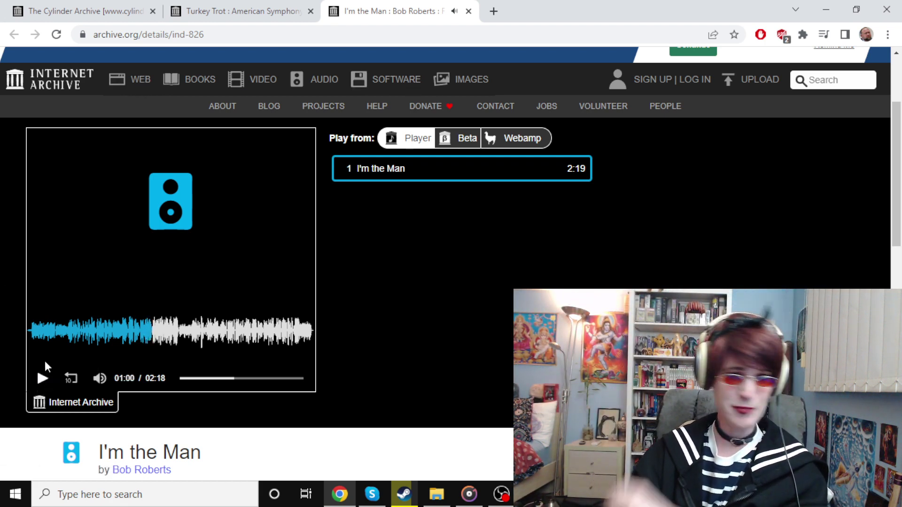
pyautogui.click(84, 11)
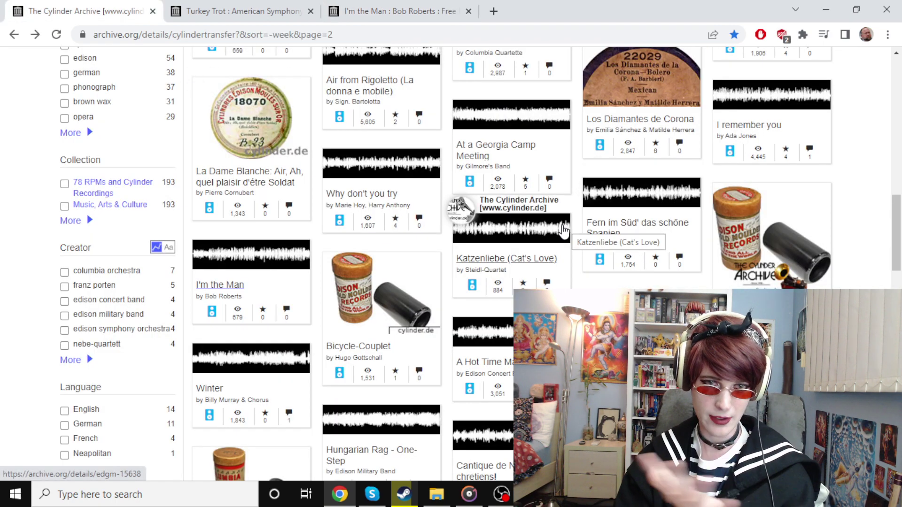
pyautogui.scroll(-1, 563, 233)
pyautogui.scroll(-1, 563, 243)
pyautogui.scroll(-2, 537, 261)
pyautogui.scroll(-1, 515, 264)
pyautogui.scroll(-1, 511, 263)
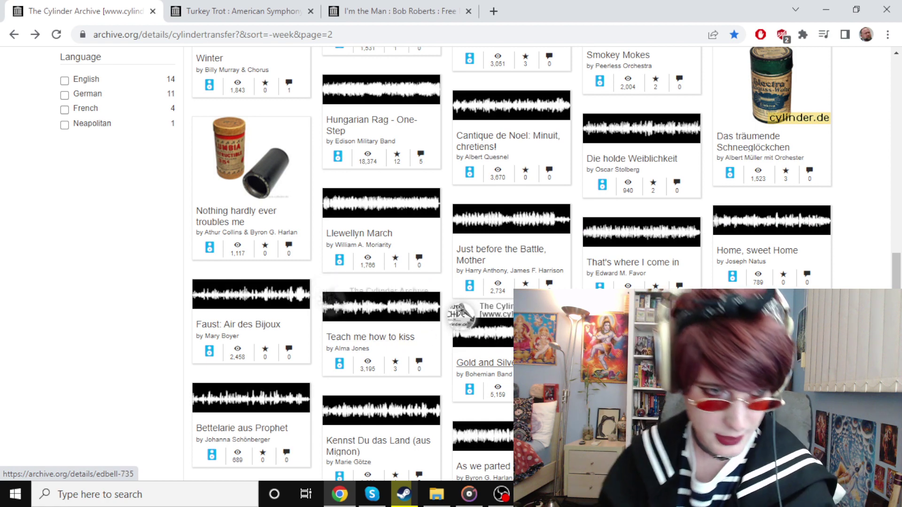
pyautogui.scroll(-1, 404, 313)
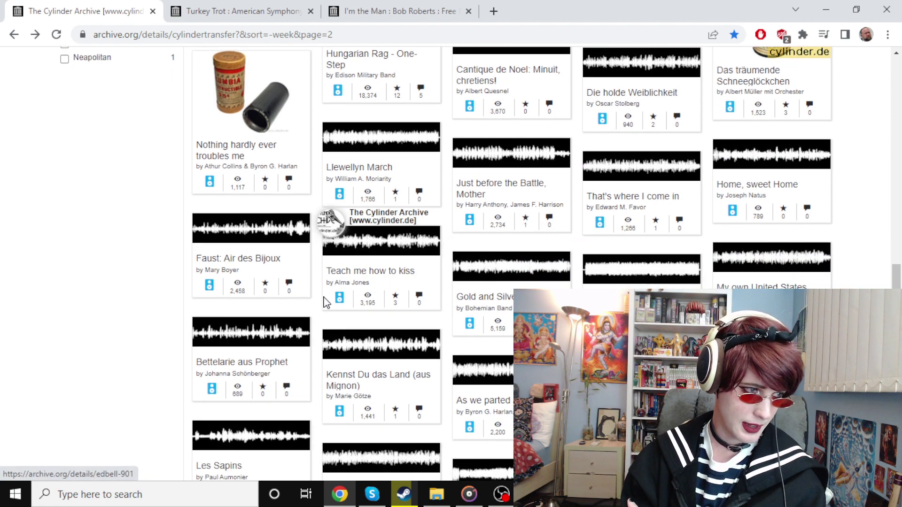
# Step: Start Bettelarie aus Prophet by Johanna Schönberger, then select the screen capture source in OBS
pyautogui.click(251, 368)
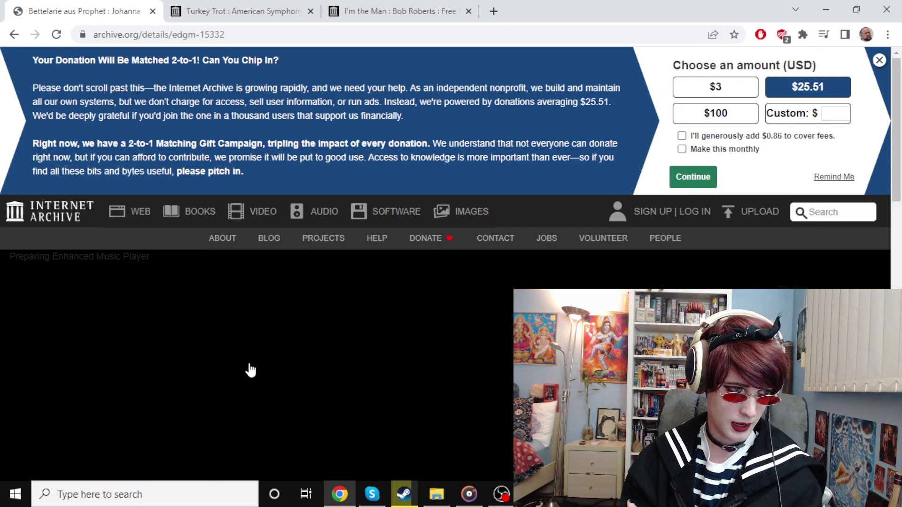
pyautogui.scroll(-2, 192, 358)
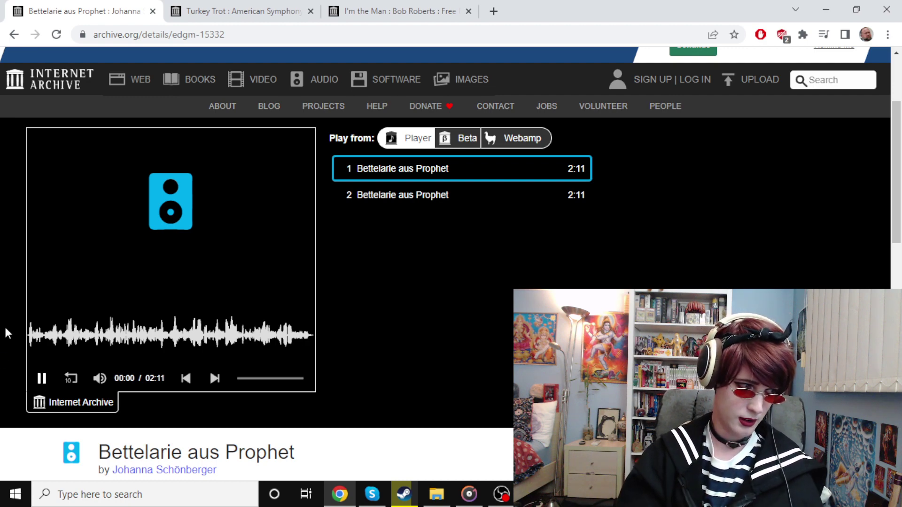
pyautogui.click(501, 495)
pyautogui.click(476, 157)
pyautogui.click(474, 157)
# Step: Enlarge the Video Capture Device overlay in OBS, then return to Chrome
pyautogui.moveTo(482, 163); pyautogui.dragTo(433, 154)
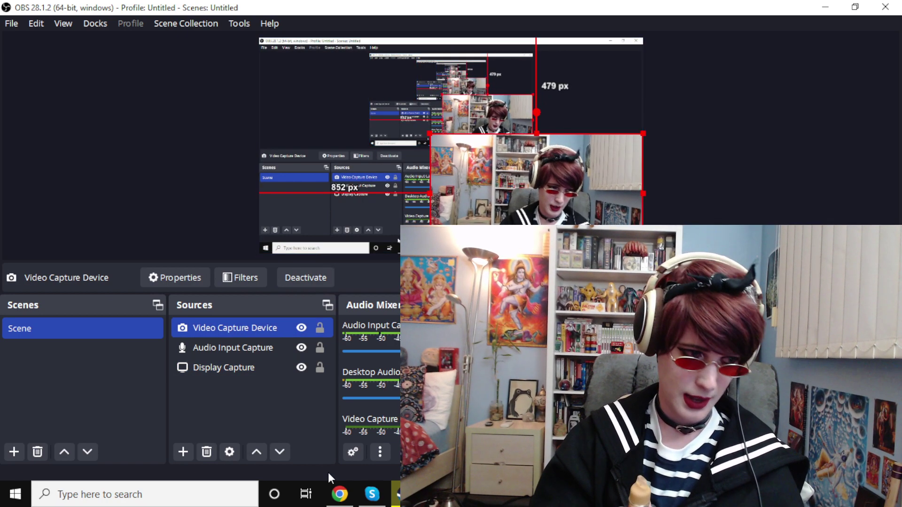
pyautogui.click(340, 494)
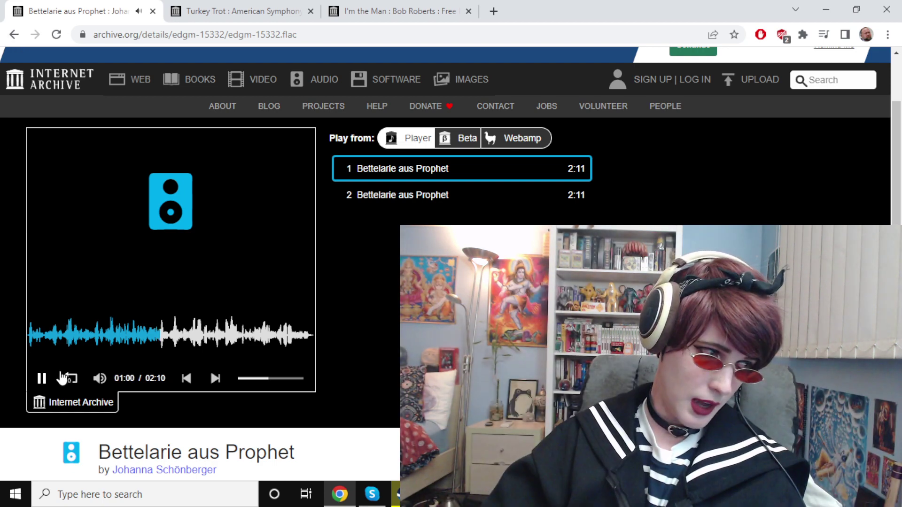
# Step: Pause Bettelarie aus Prophet, go back, and open it in a new tab
pyautogui.click(41, 378)
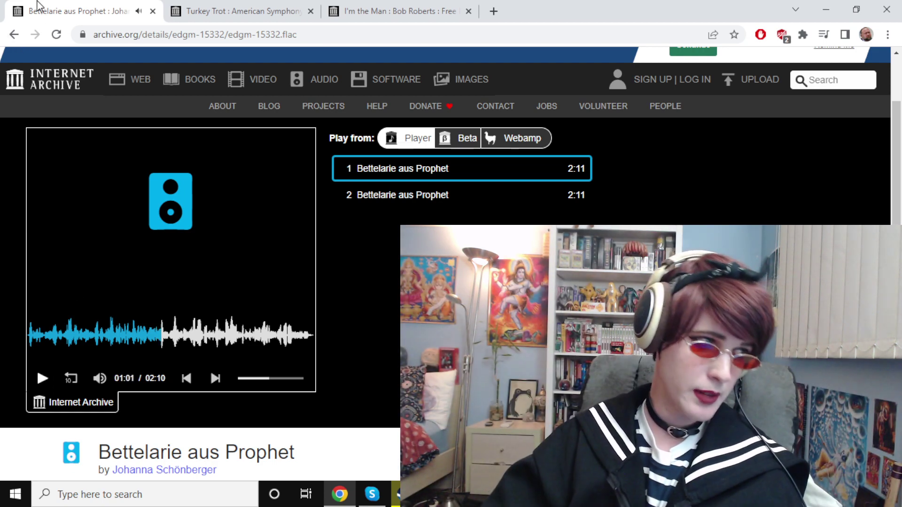
pyautogui.click(14, 35)
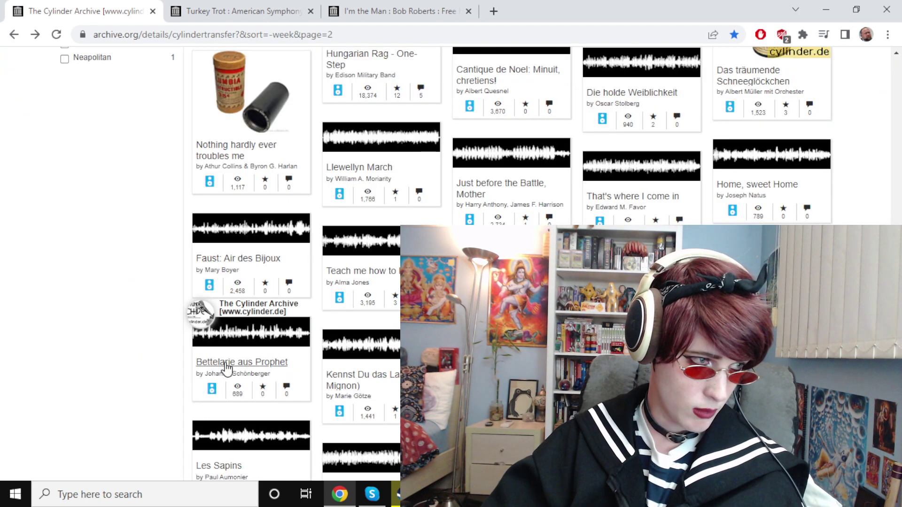
pyautogui.rightClick(227, 369)
pyautogui.click(257, 236)
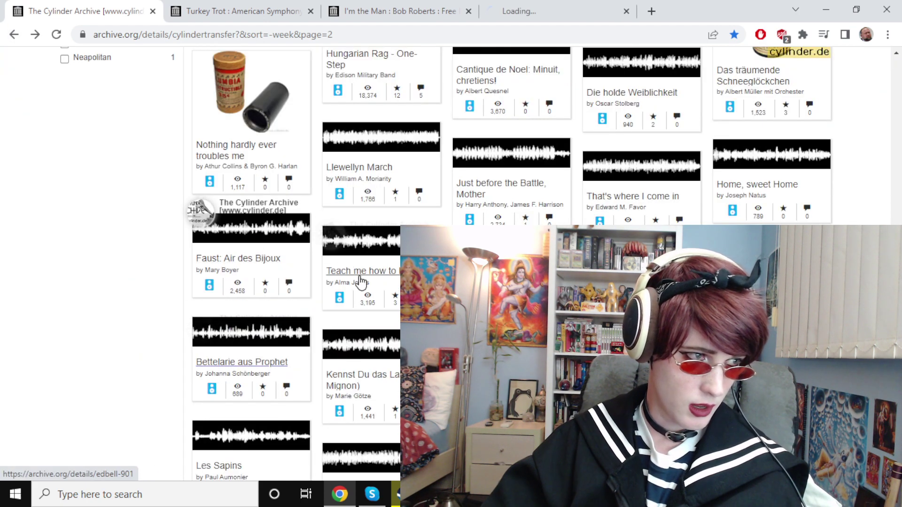
pyautogui.scroll(-2, 368, 284)
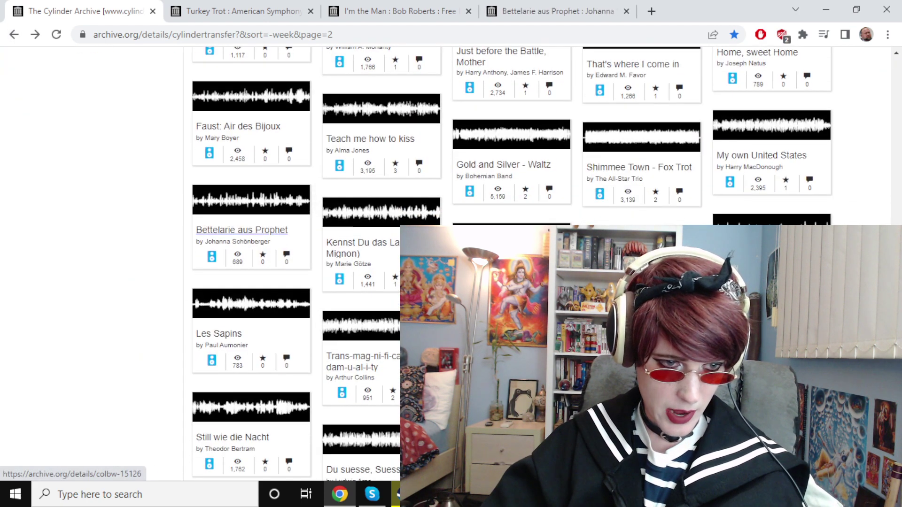
pyautogui.scroll(-1, 368, 284)
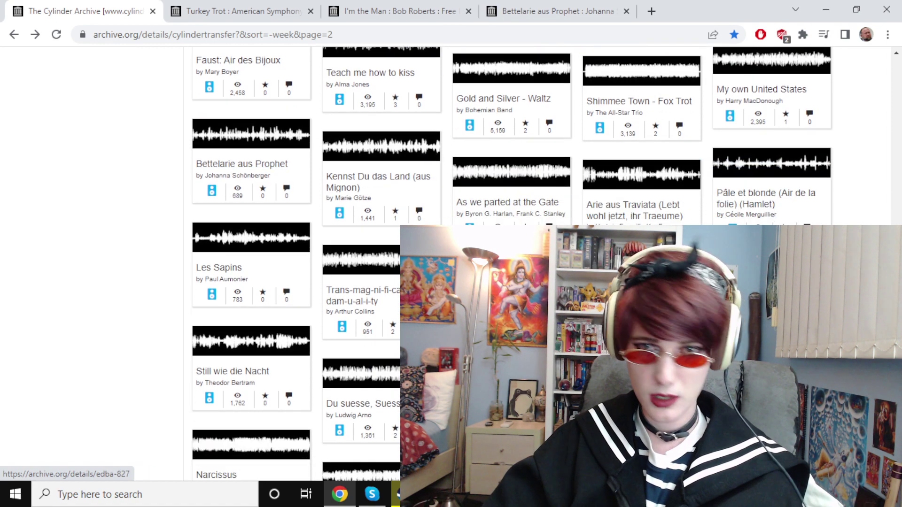
# Step: Play The Washington Waddle for about 36 seconds, then return to the cylinder list
pyautogui.click(512, 282)
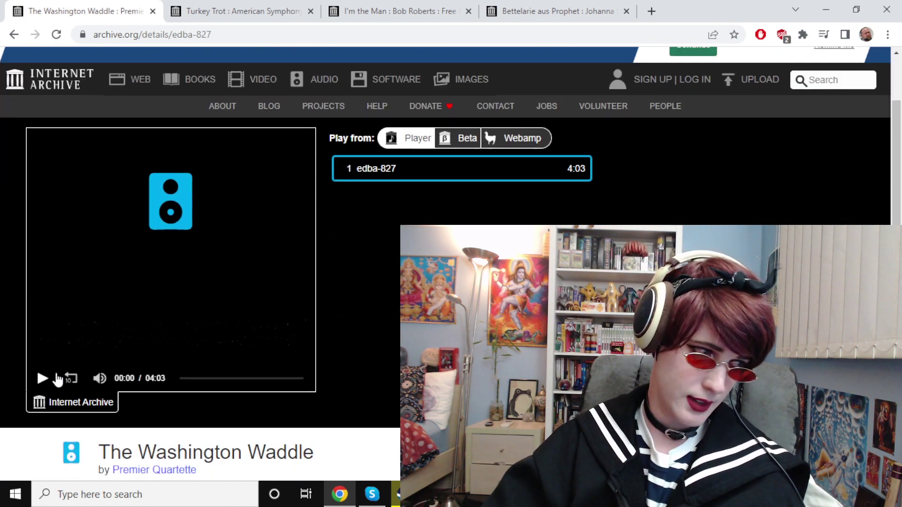
pyautogui.click(41, 379)
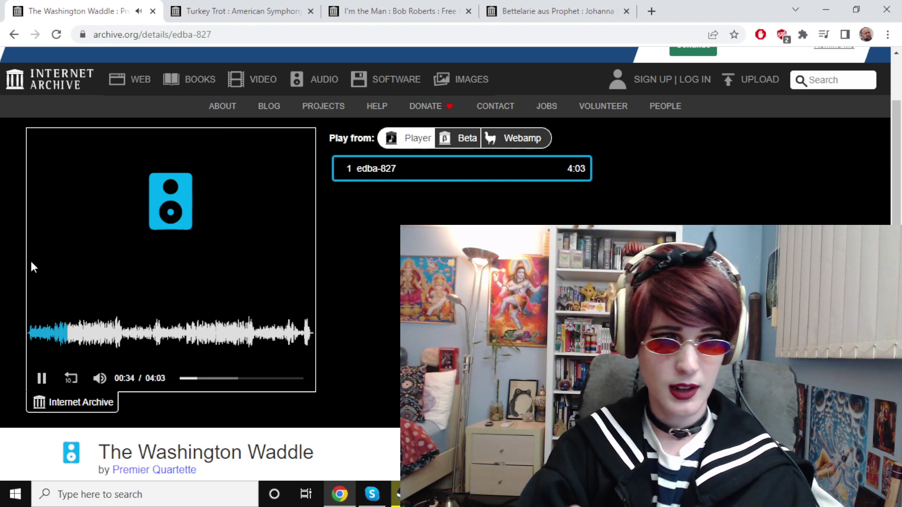
pyautogui.click(14, 34)
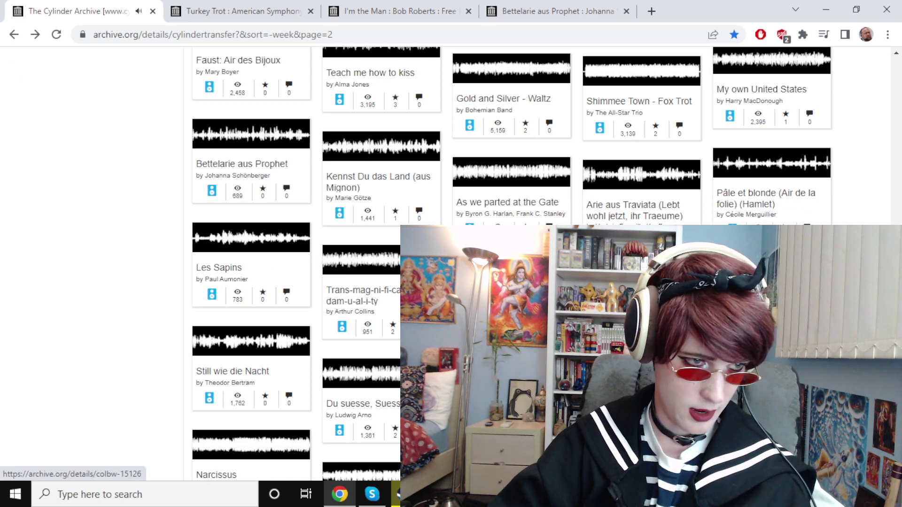
pyautogui.scroll(-3, 521, 134)
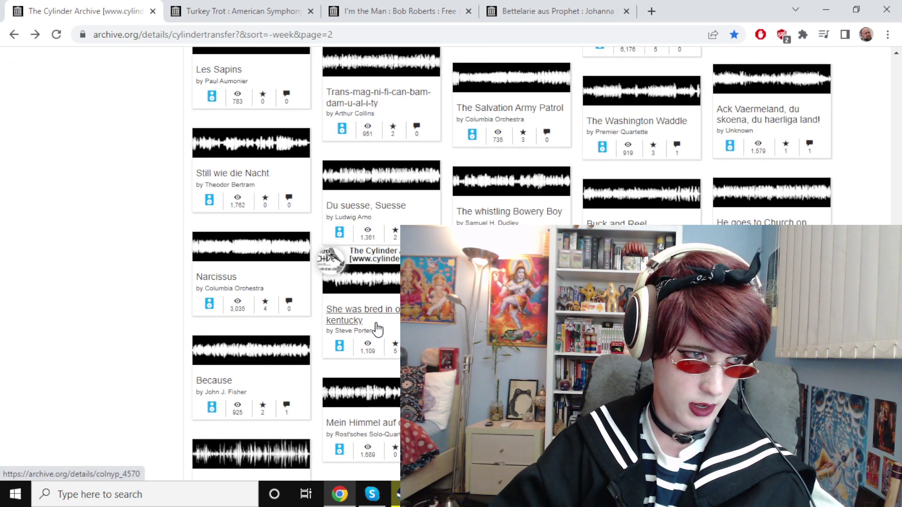
pyautogui.scroll(-1, 357, 321)
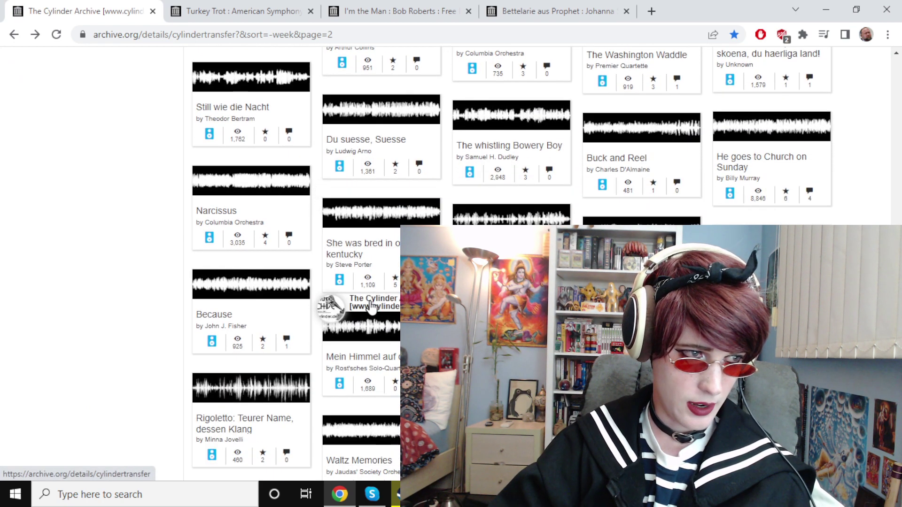
# Step: Drag the Stars and Stripes forever link onto the tab bar and switch to that tab
pyautogui.moveTo(371, 308); pyautogui.dragTo(332, 192)
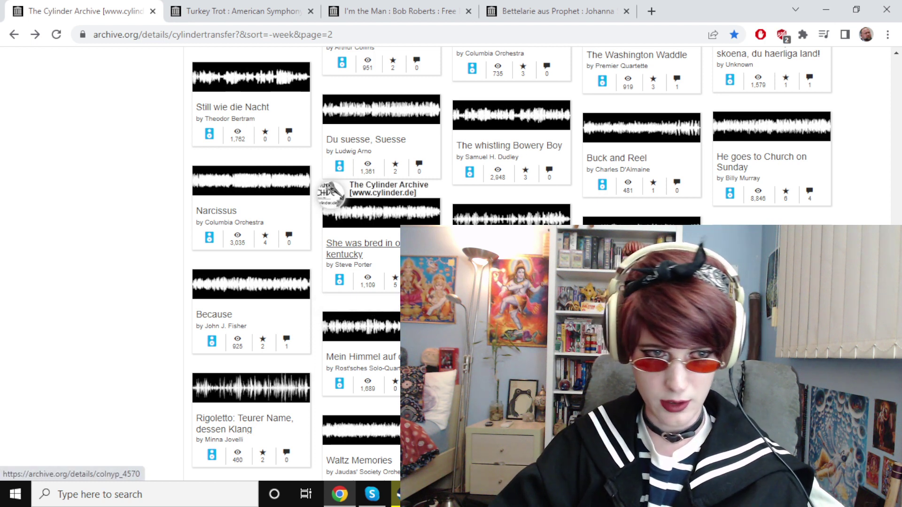
pyautogui.moveTo(331, 190); pyautogui.dragTo(462, 141)
pyautogui.scroll(-1, 461, 170)
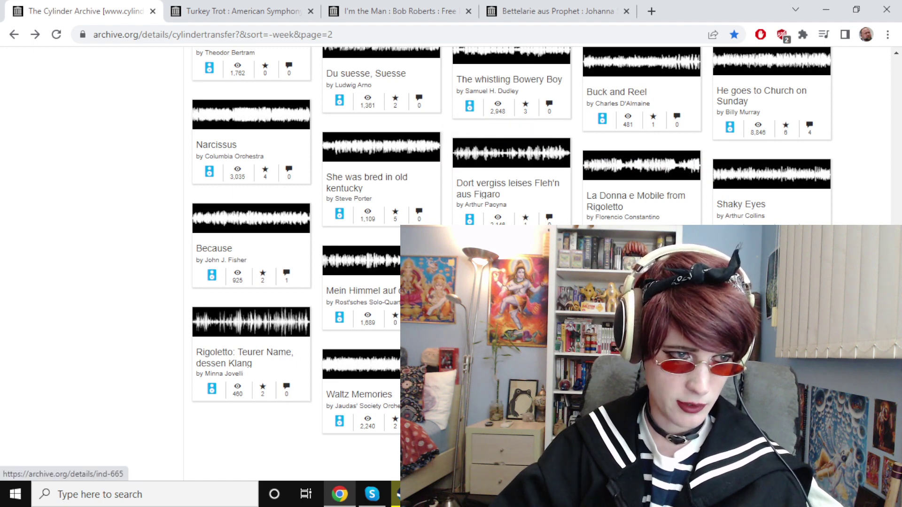
pyautogui.moveTo(462, 141); pyautogui.dragTo(619, 5)
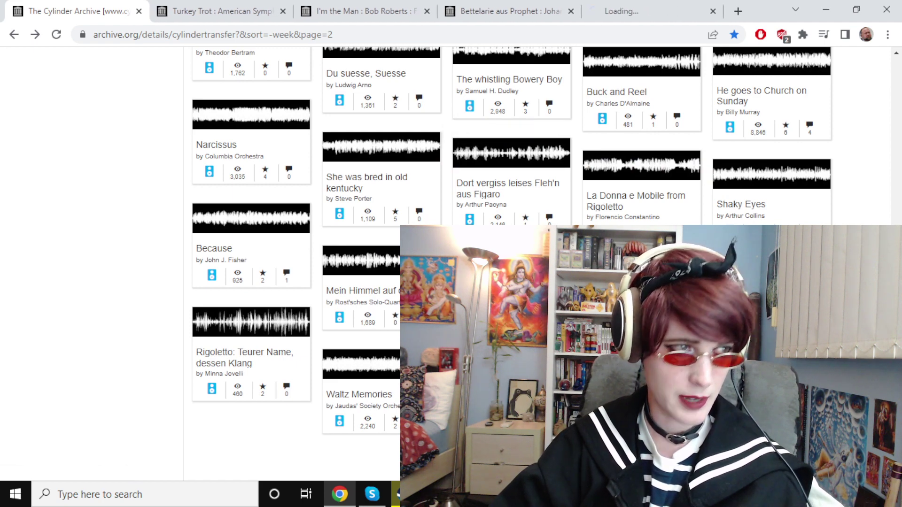
pyautogui.click(619, 7)
pyautogui.scroll(-2, 236, 364)
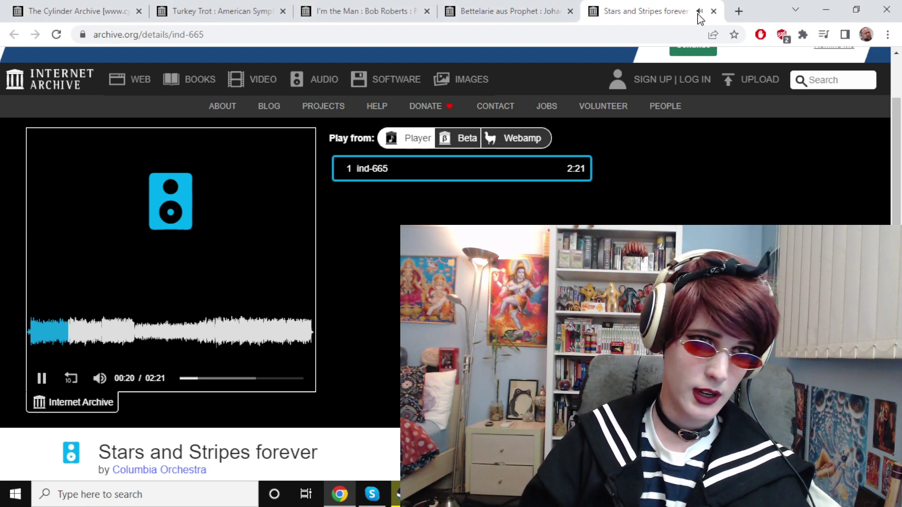
# Step: Close Stars and Stripes, then open Will F. Denny's 'The tick-tock tocking of the clock' in a new tab
pyautogui.click(714, 11)
pyautogui.click(60, 6)
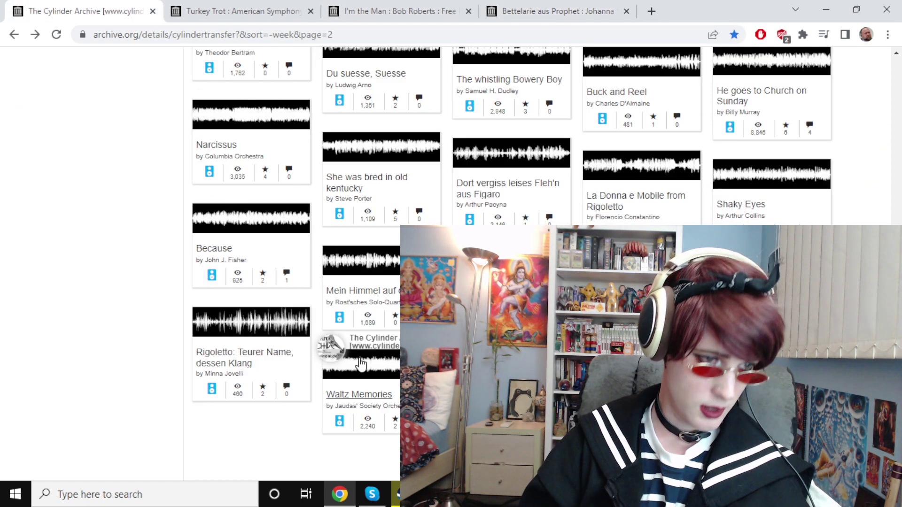
pyautogui.scroll(-1, 310, 360)
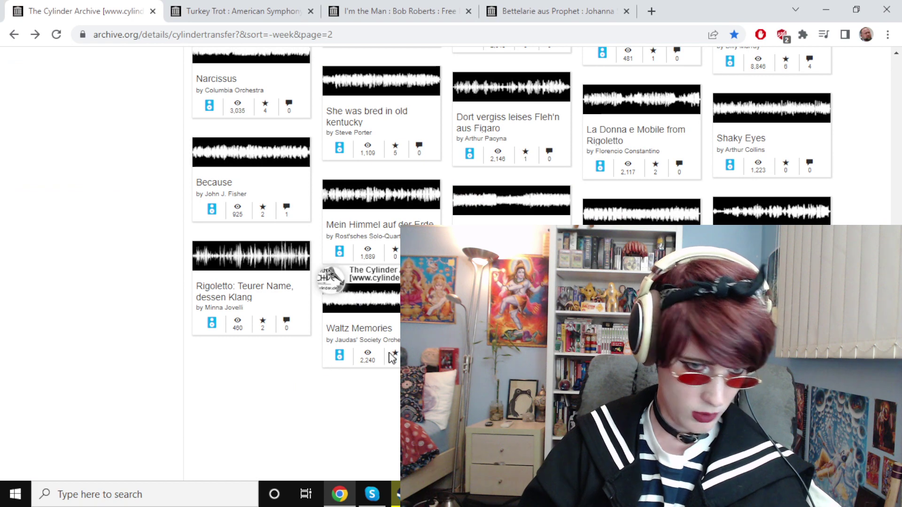
pyautogui.scroll(-1, 585, 205)
pyautogui.scroll(-1, 508, 169)
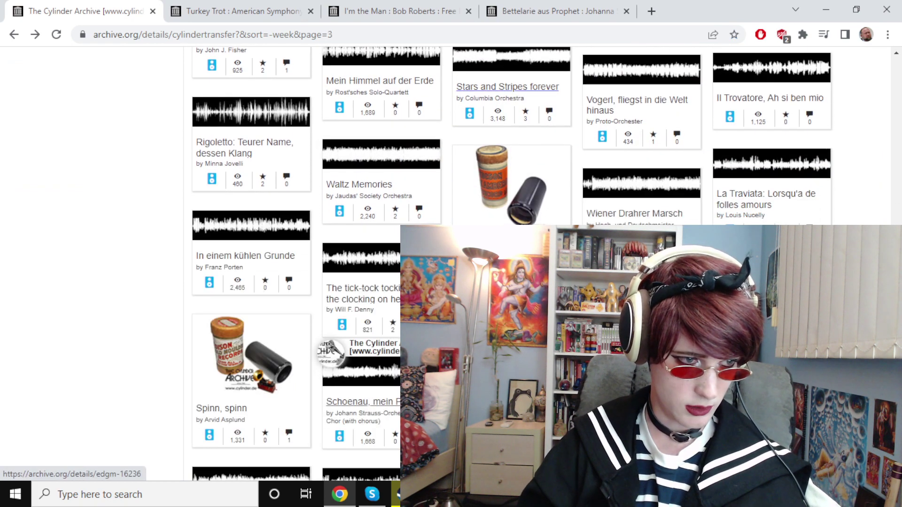
pyautogui.moveTo(253, 352)
pyautogui.mouseDown()
pyautogui.moveTo(337, 350)
pyautogui.moveTo(338, 236)
pyautogui.mouseUp()
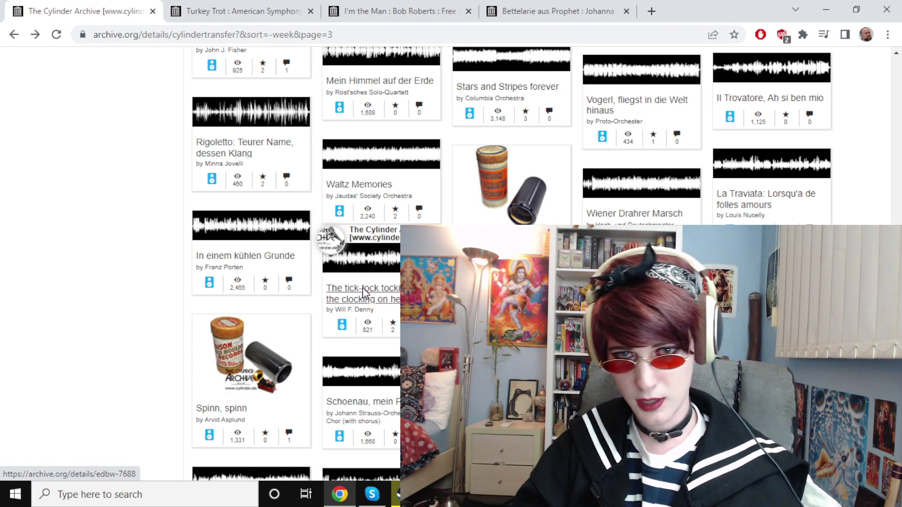
pyautogui.middleClick(364, 294)
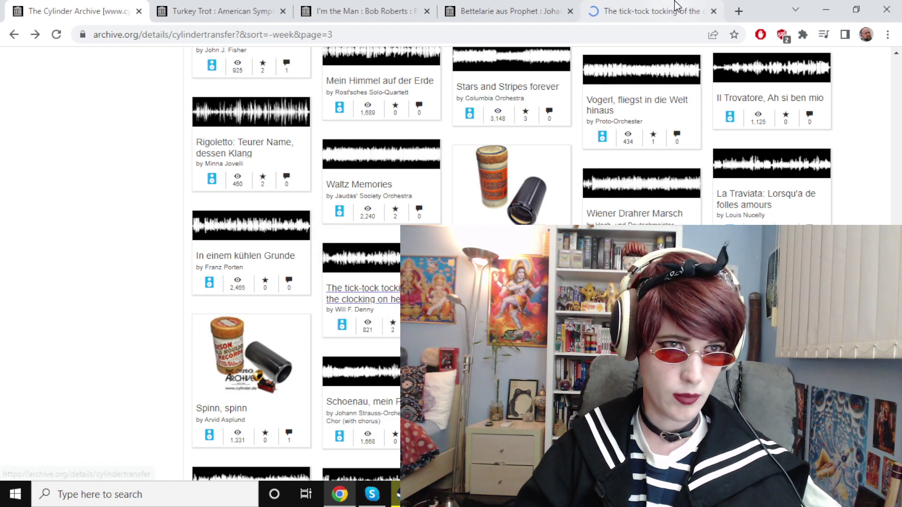
pyautogui.click(649, 11)
pyautogui.scroll(-2, 274, 332)
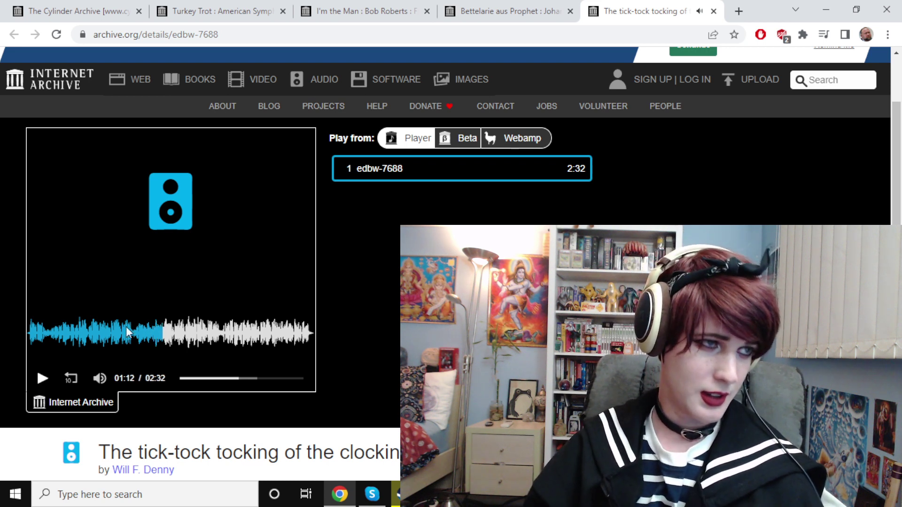
# Step: Return to the Cylinder Archive listing and open El Capitan by Edison Military Band in a new tab
pyautogui.hotkey('ctrl', 'Tab')
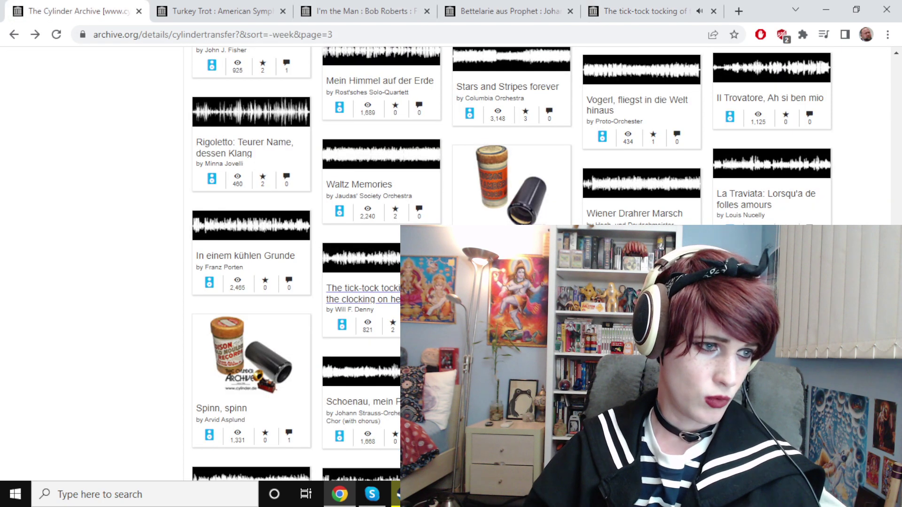
pyautogui.scroll(-3, 363, 290)
pyautogui.scroll(-2, 363, 289)
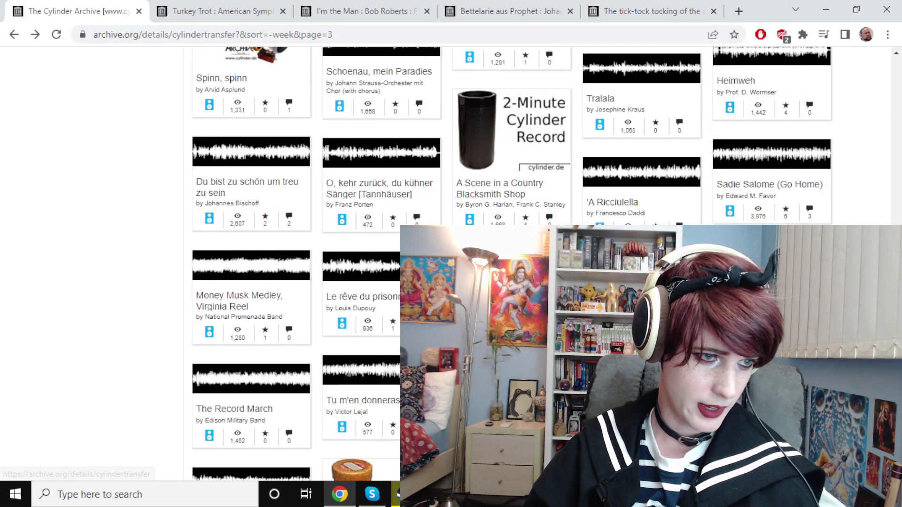
pyautogui.scroll(-1, 363, 289)
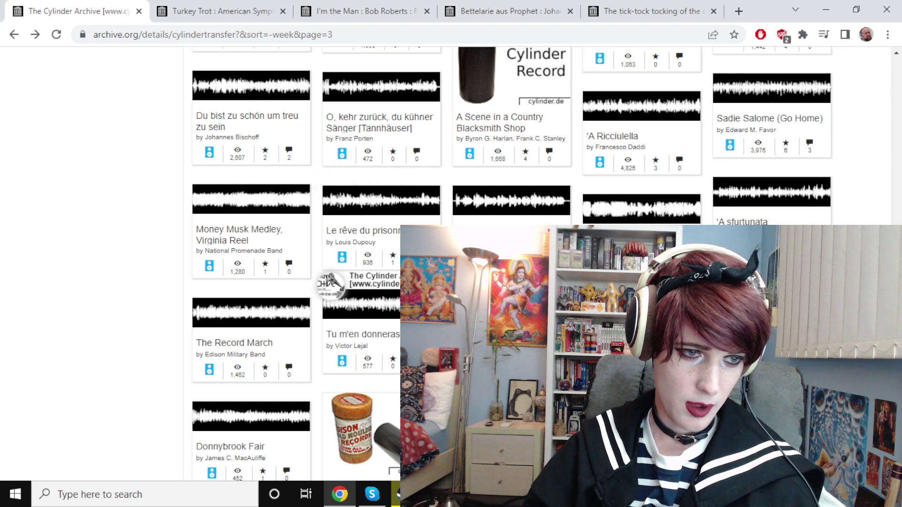
pyautogui.scroll(-2, 363, 289)
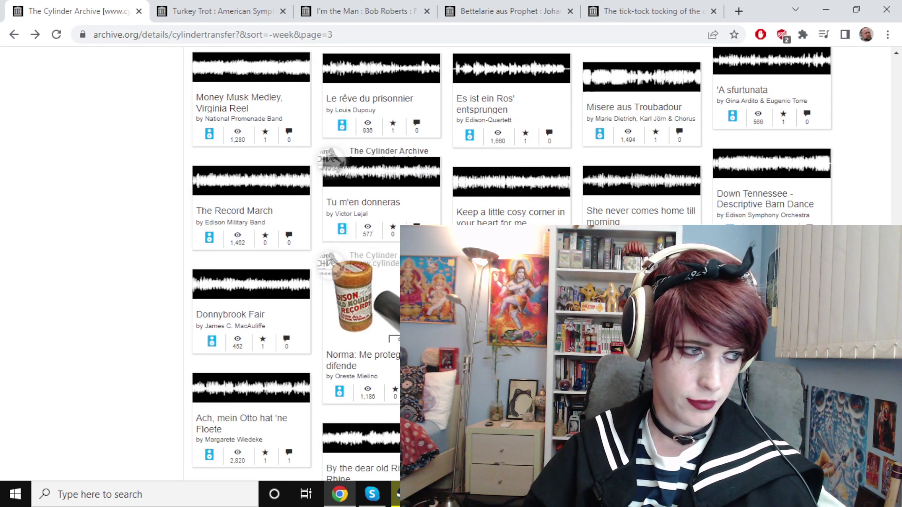
pyautogui.scroll(-1, 604, 205)
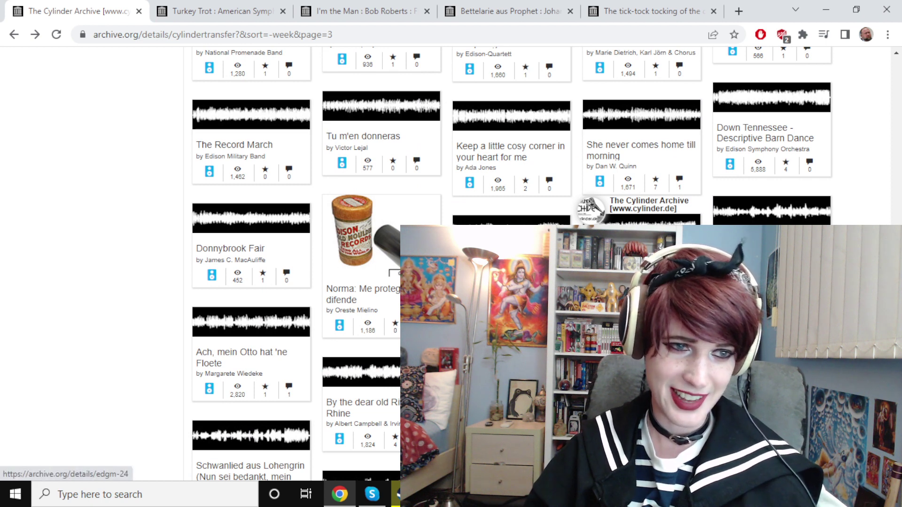
pyautogui.middleClick(641, 232)
pyautogui.click(634, 9)
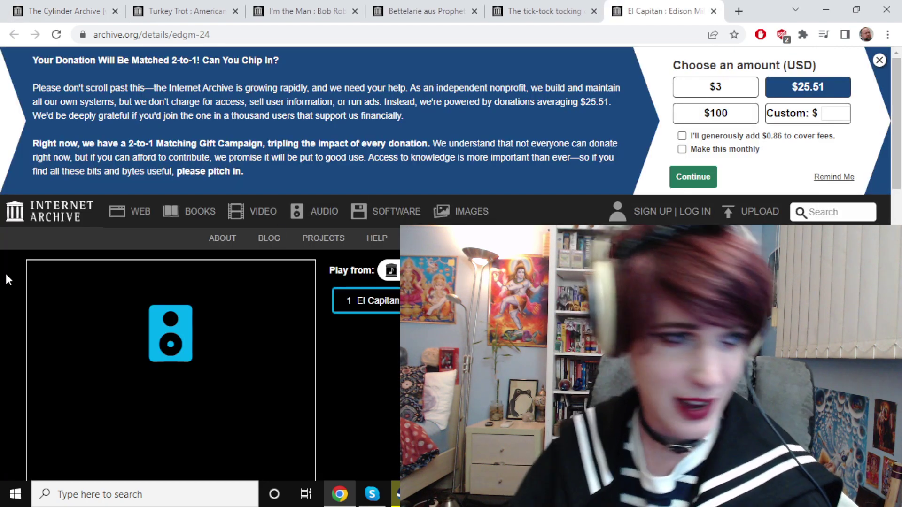
pyautogui.scroll(-3, 6, 278)
# Step: Play El Capitan for about 36 seconds, then close it and return to the Cylinder Archive
pyautogui.click(41, 312)
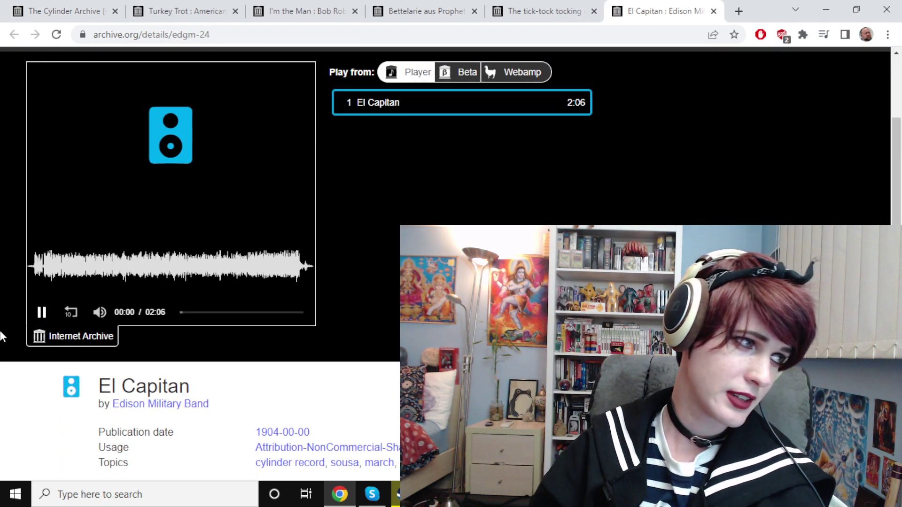
pyautogui.scroll(1, 3, 331)
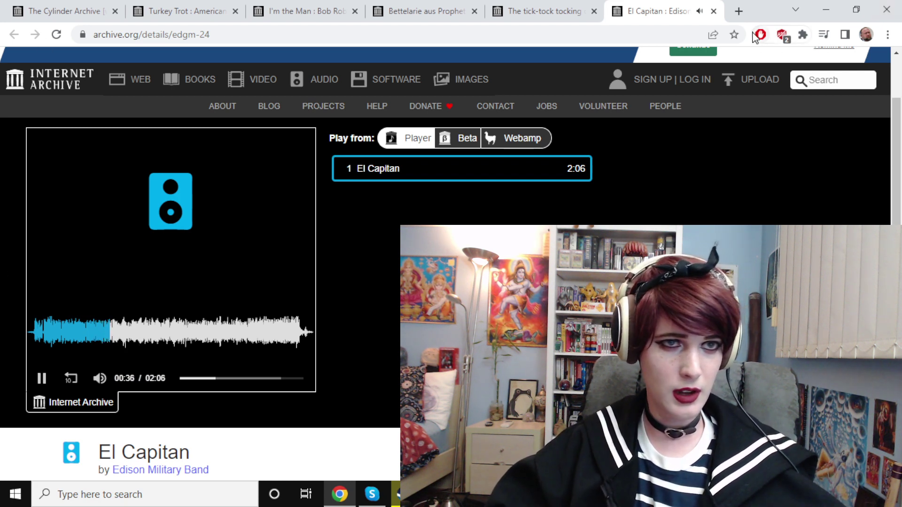
pyautogui.click(714, 11)
pyautogui.click(32, 10)
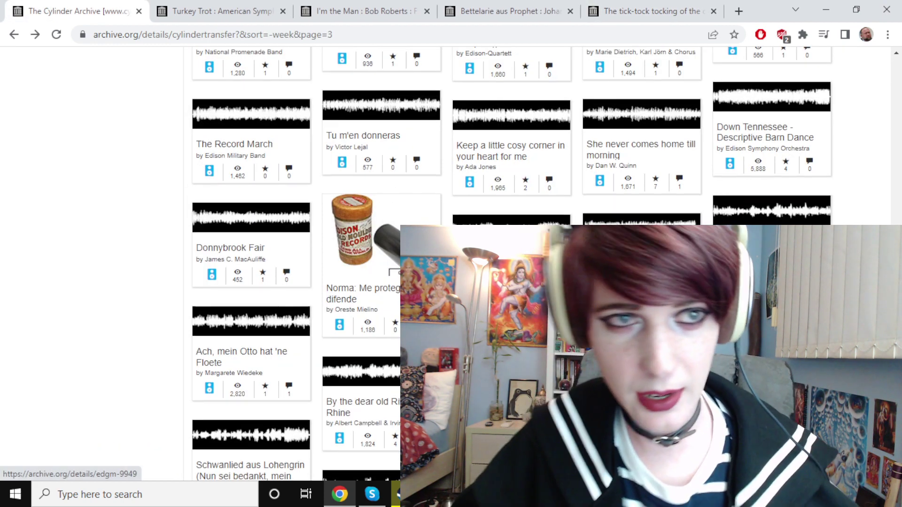
pyautogui.scroll(-2, 593, 162)
pyautogui.scroll(-2, 592, 164)
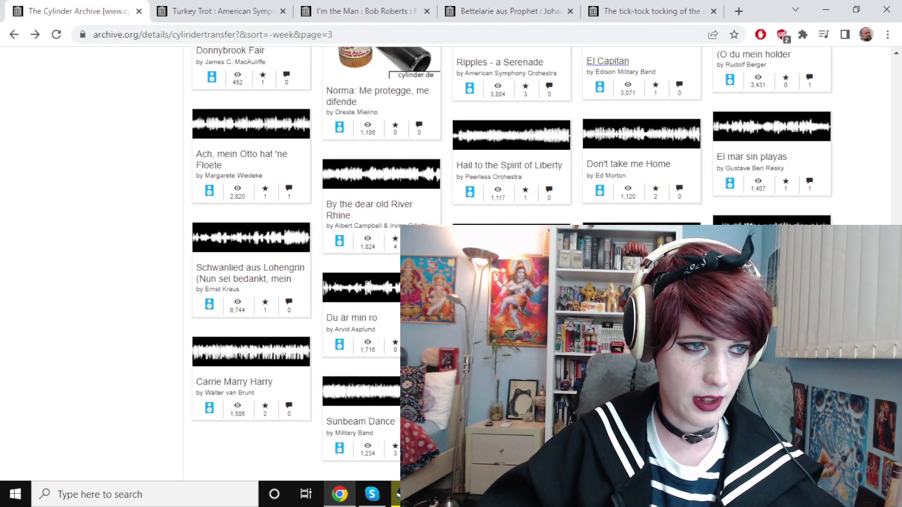
pyautogui.scroll(-1, 592, 164)
pyautogui.scroll(-1, 423, 303)
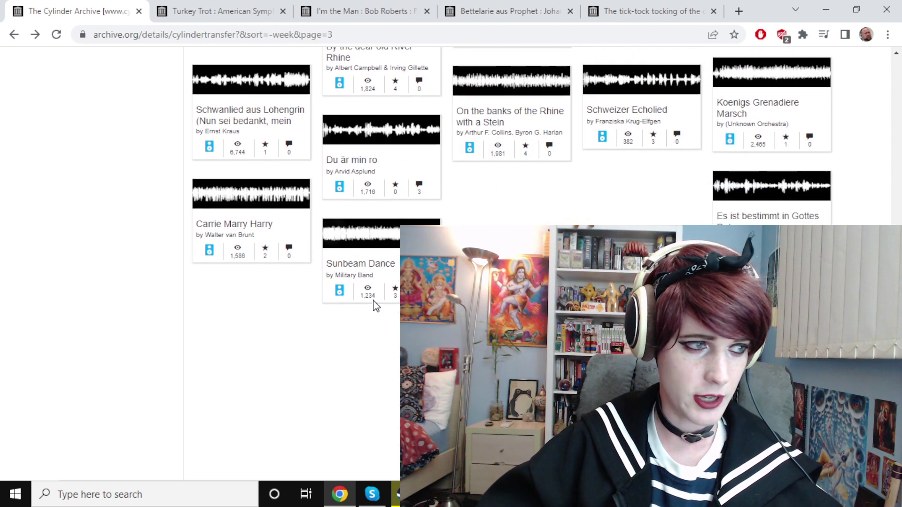
pyautogui.scroll(1, 178, 319)
pyautogui.scroll(-1, 177, 320)
pyautogui.scroll(2, 293, 261)
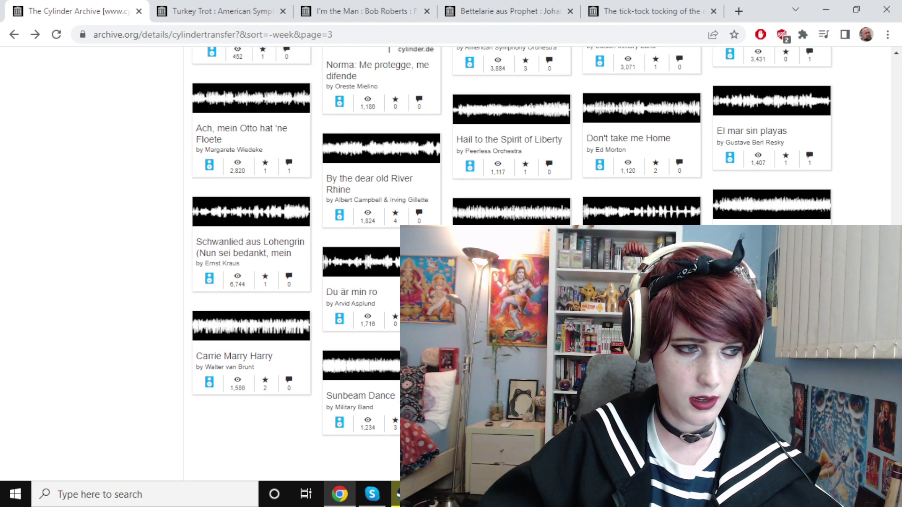
# Step: Scroll the listing and open Le rêve du prisonnier by Louis Dupouy in its own tab
pyautogui.moveTo(339, 366)
pyautogui.mouseDown()
pyautogui.moveTo(338, 417)
pyautogui.moveTo(228, 384)
pyautogui.mouseUp()
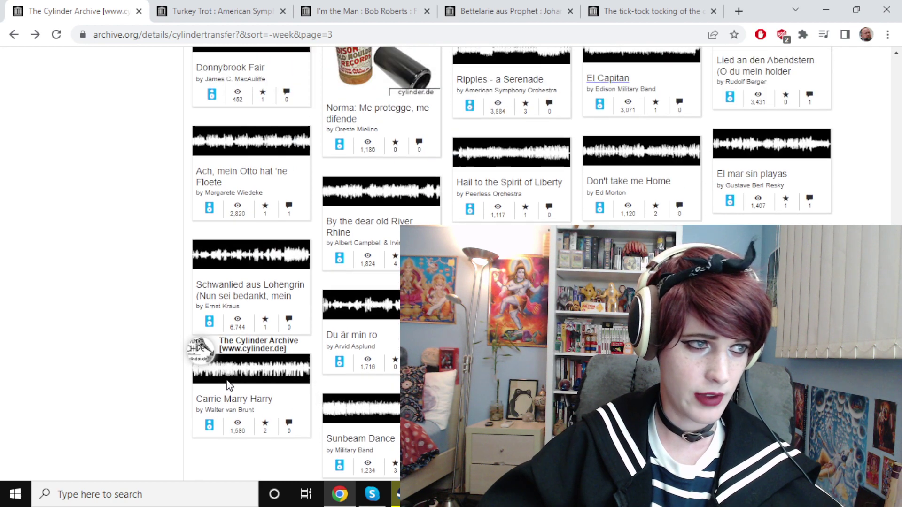
pyautogui.scroll(2, 269, 321)
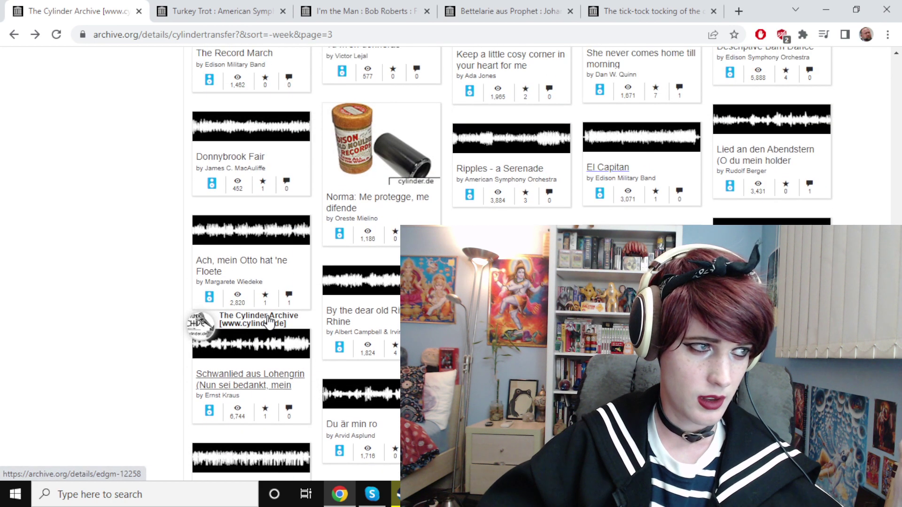
pyautogui.scroll(3, 269, 320)
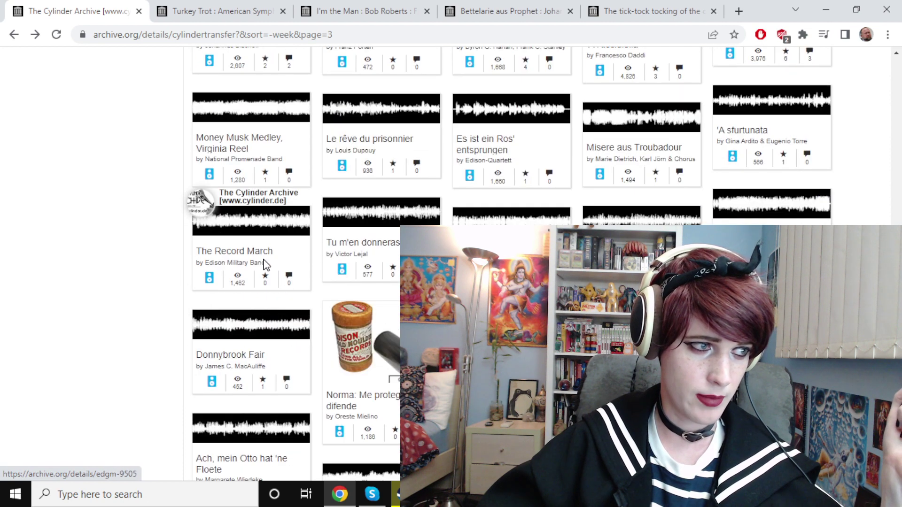
pyautogui.scroll(1, 263, 262)
pyautogui.scroll(1, 367, 275)
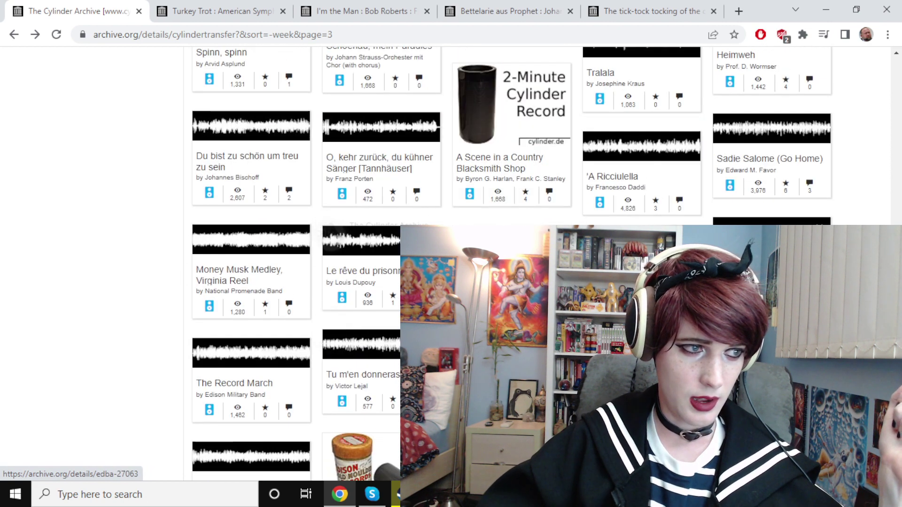
pyautogui.middleClick(375, 275)
pyautogui.click(663, 11)
pyautogui.scroll(-2, 151, 351)
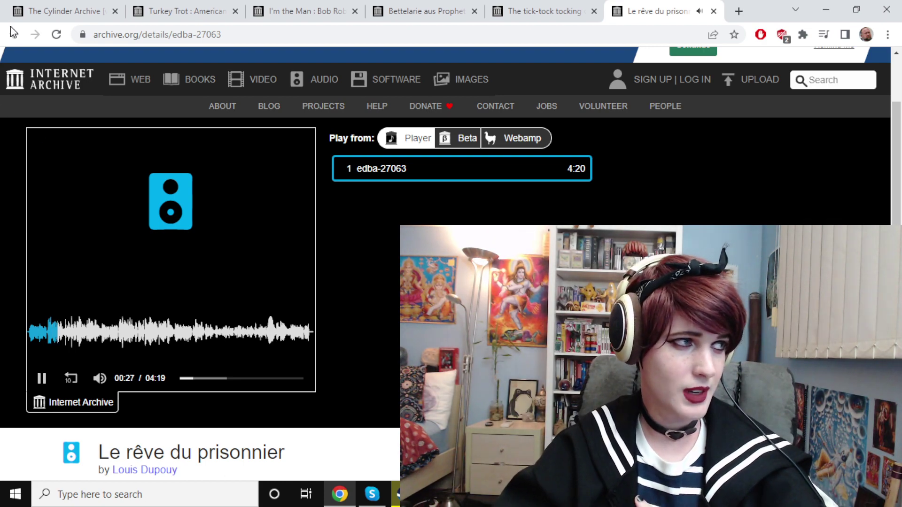
# Step: Close Le rêve du prisonnier and return to Cylinder Archive collection page 3
pyautogui.click(712, 11)
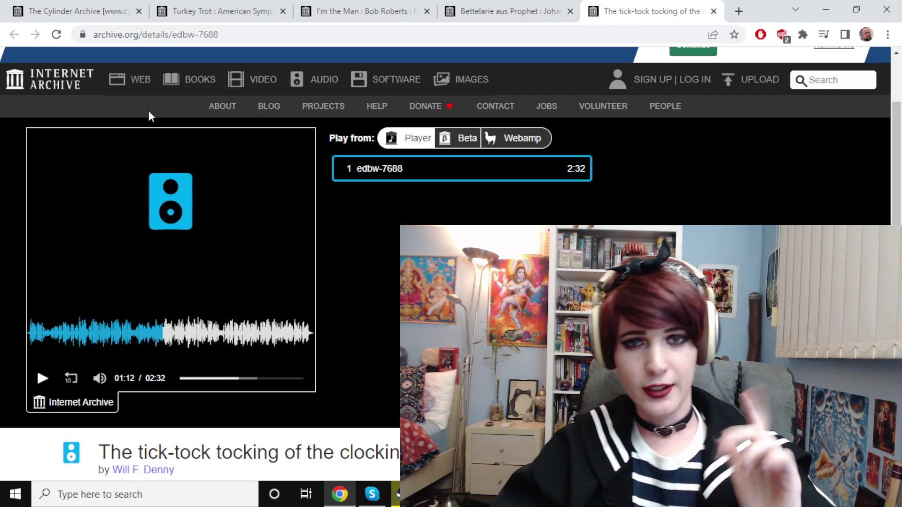
pyautogui.click(70, 11)
pyautogui.scroll(1, 365, 307)
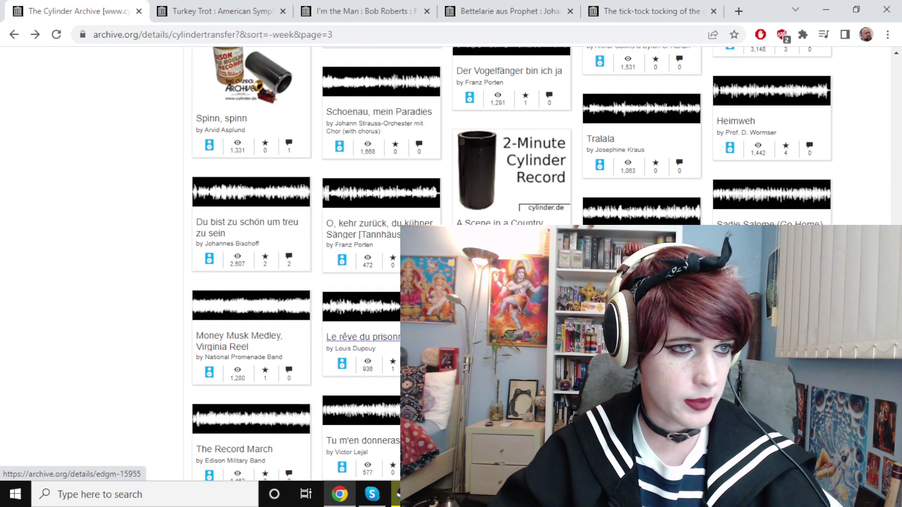
pyautogui.scroll(1, 365, 308)
pyautogui.scroll(1, 365, 308)
pyautogui.scroll(1, 322, 296)
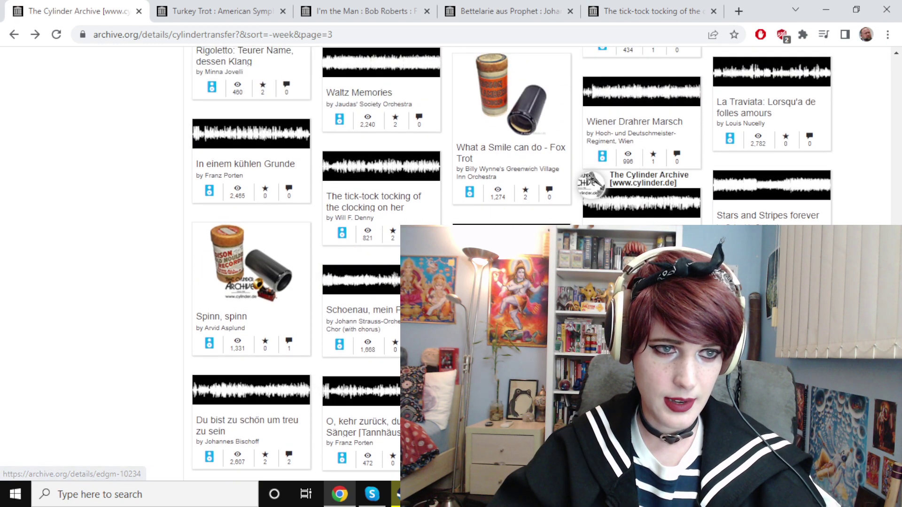
pyautogui.scroll(1, 578, 166)
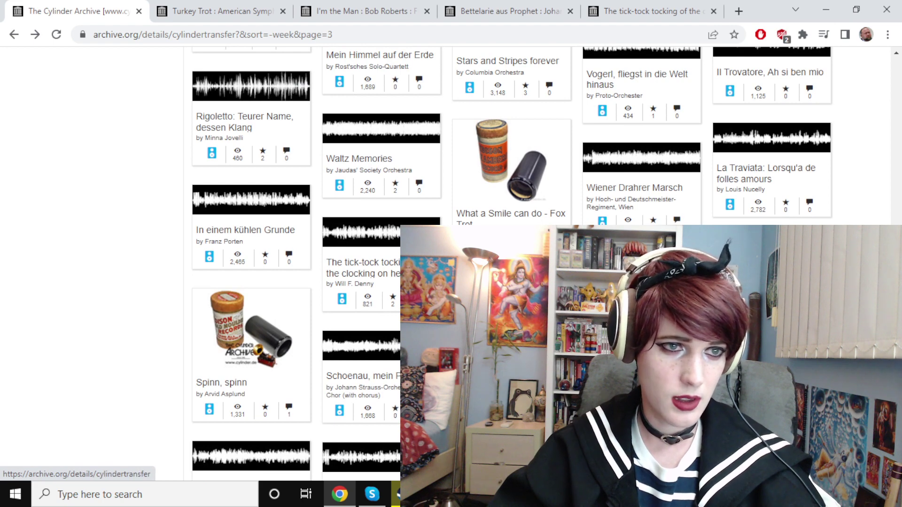
pyautogui.scroll(1, 466, 184)
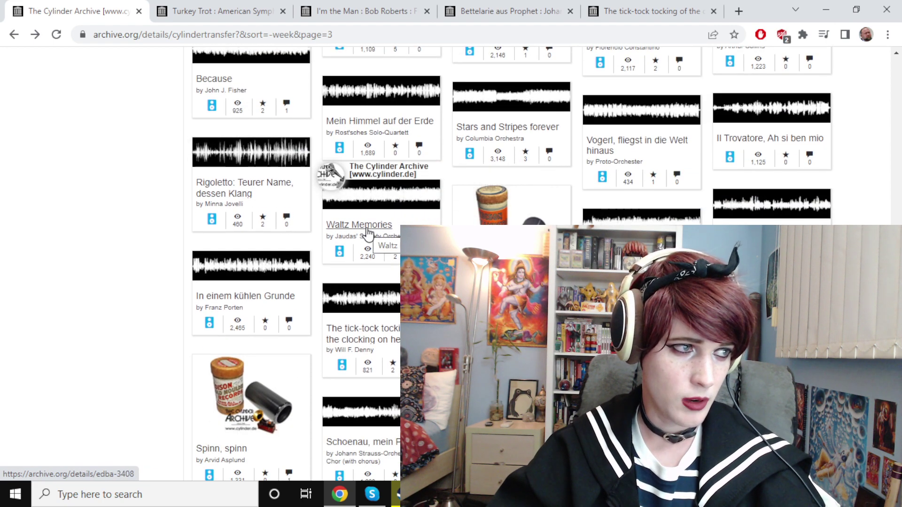
pyautogui.scroll(1, 367, 233)
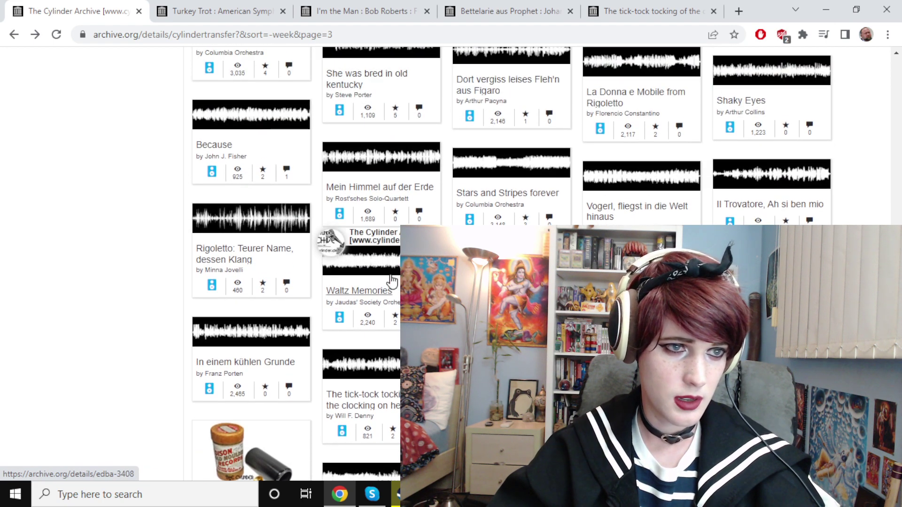
# Step: Open Waltz Memories by Jaudas' Society Orchestra in a new tab and listen
pyautogui.rightClick(358, 296)
pyautogui.click(388, 305)
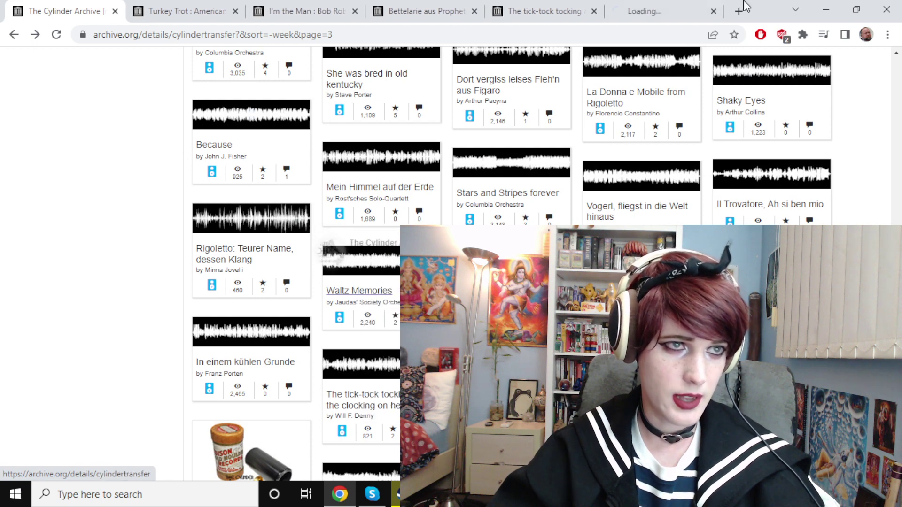
pyautogui.click(663, 11)
pyautogui.scroll(-2, 154, 347)
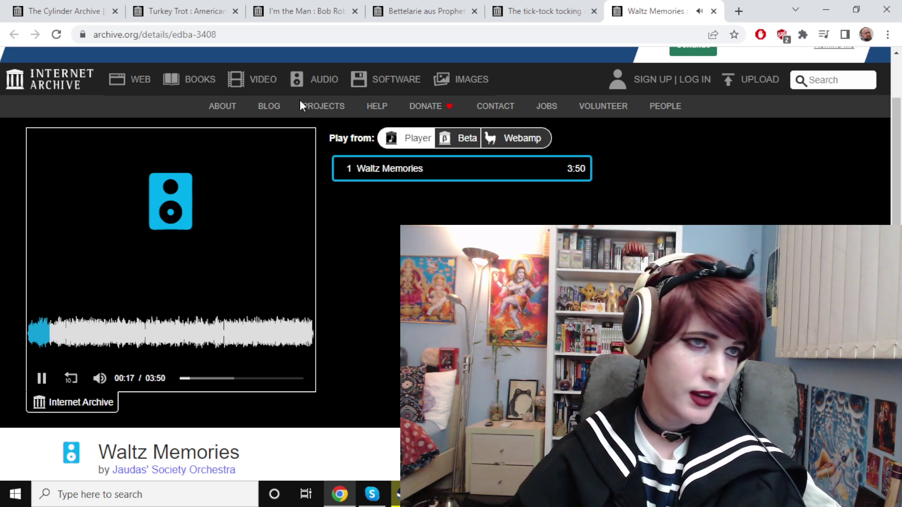
# Step: Close Waltz Memories after about 17 seconds and bring up link options for Because
pyautogui.click(713, 11)
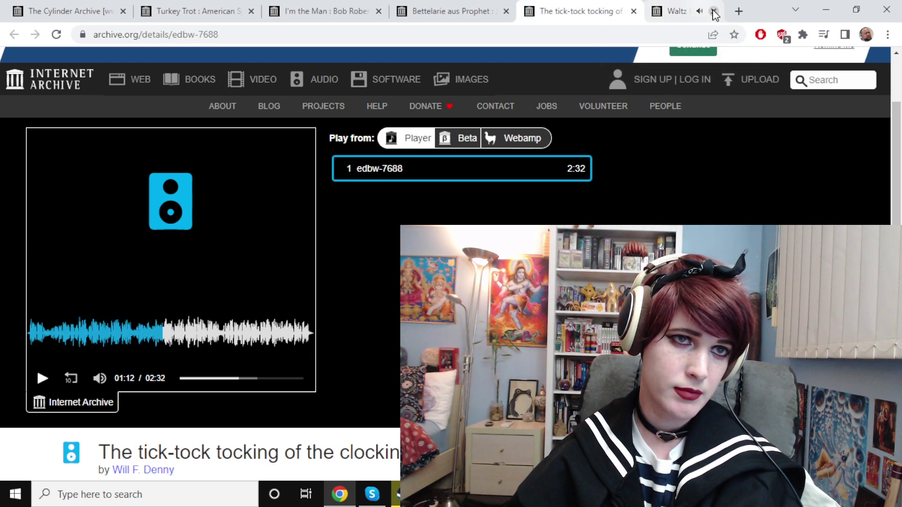
pyautogui.click(54, 8)
pyautogui.scroll(2, 331, 268)
pyautogui.scroll(2, 331, 268)
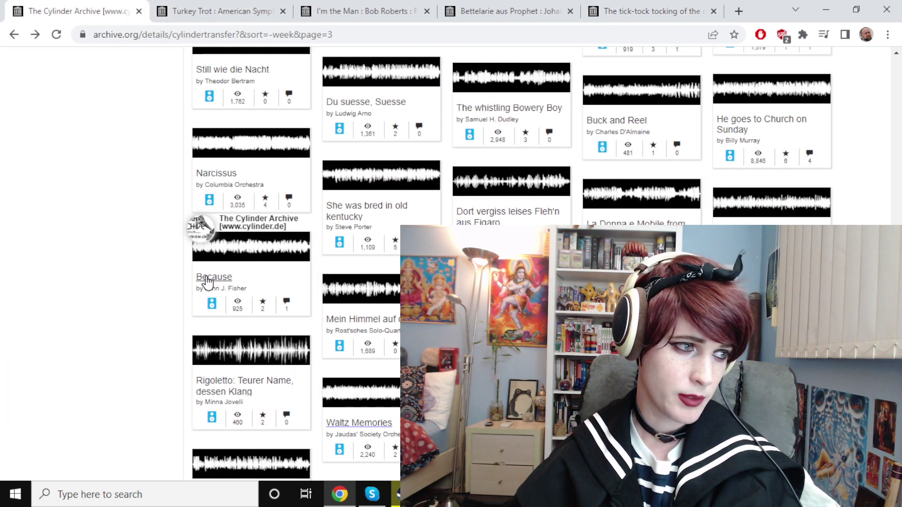
pyautogui.rightClick(206, 277)
# Step: Open Because by John J. Fisher in a new tab and play it to about 32 seconds
pyautogui.click(246, 287)
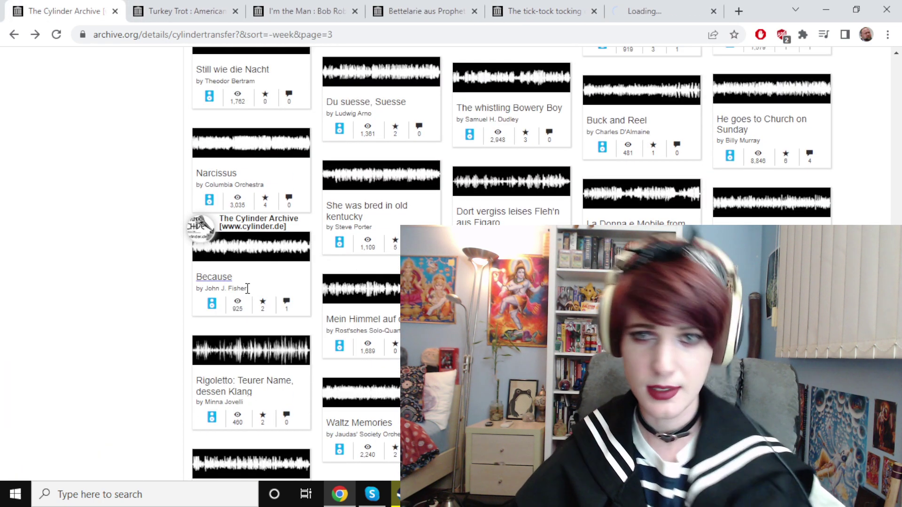
pyautogui.click(676, 5)
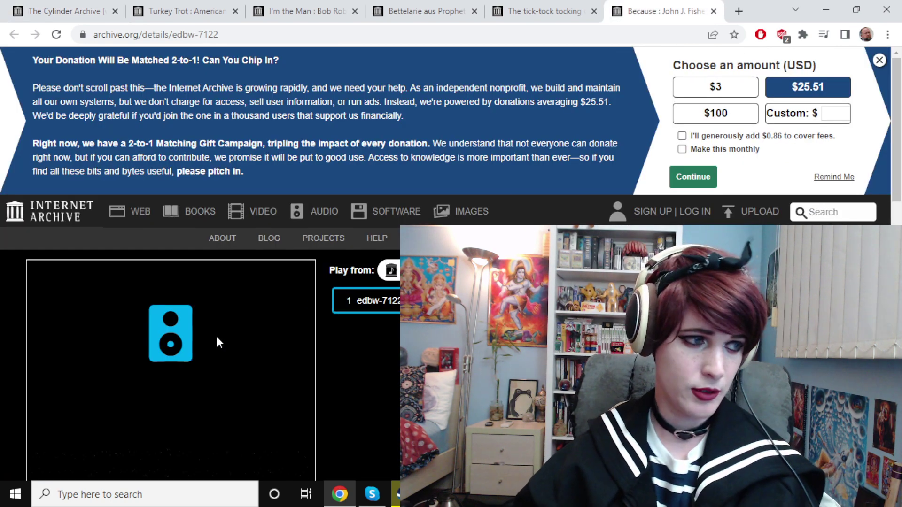
pyautogui.scroll(-1, 176, 374)
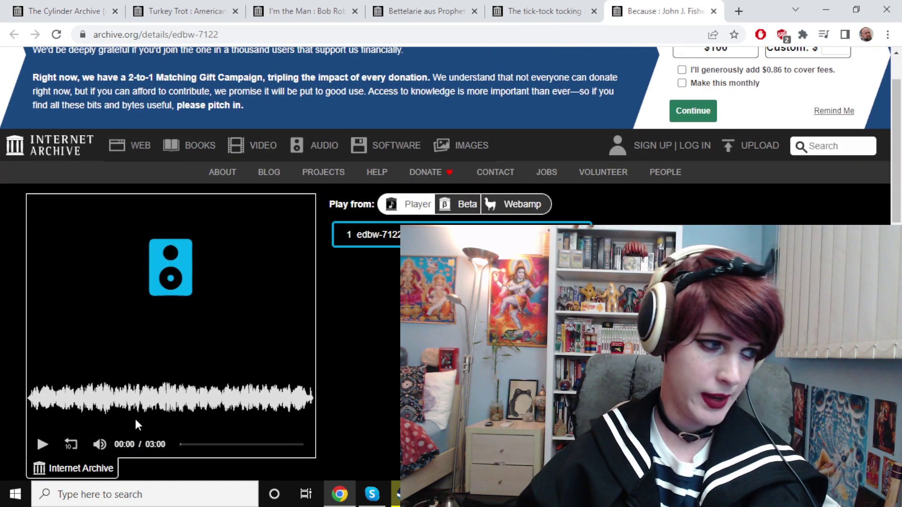
pyautogui.click(41, 444)
pyautogui.scroll(-1, 16, 381)
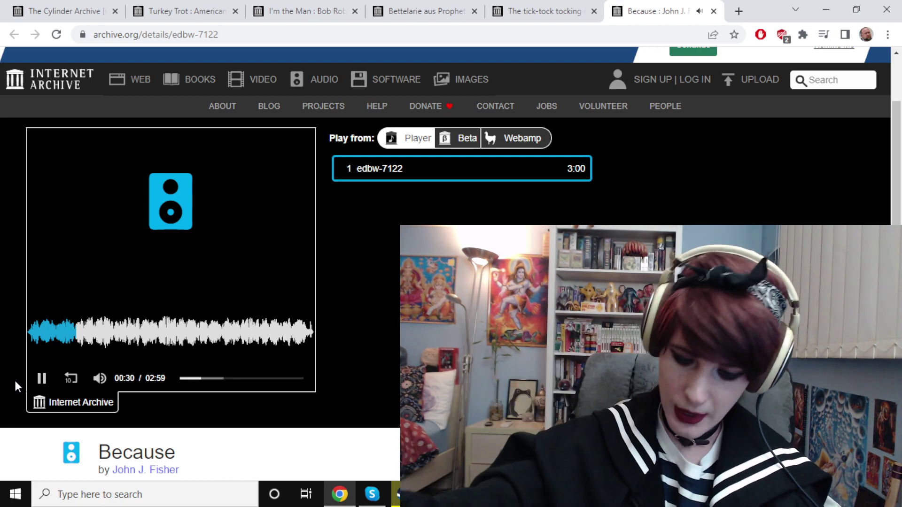
# Step: Close Because and open "That's where I come in" in its own tab
pyautogui.click(716, 11)
pyautogui.click(7, 7)
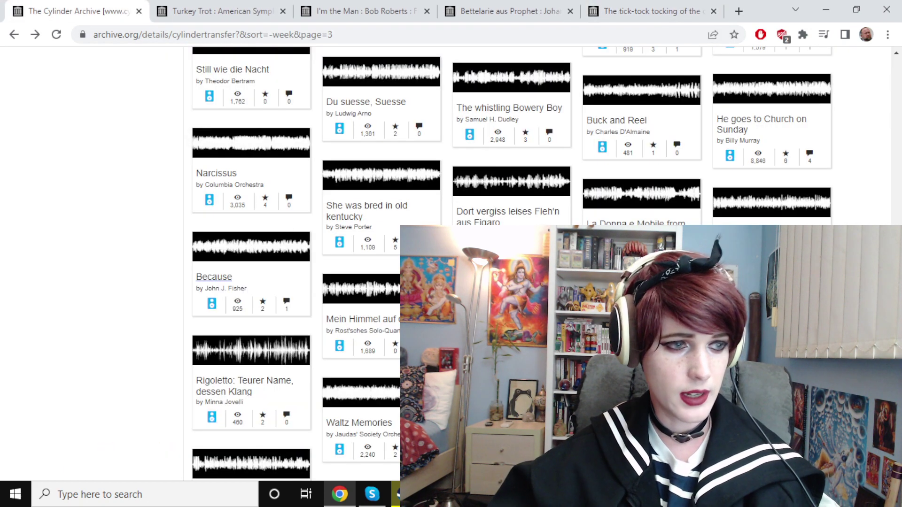
pyautogui.scroll(-3, 458, 184)
pyautogui.scroll(3, 458, 183)
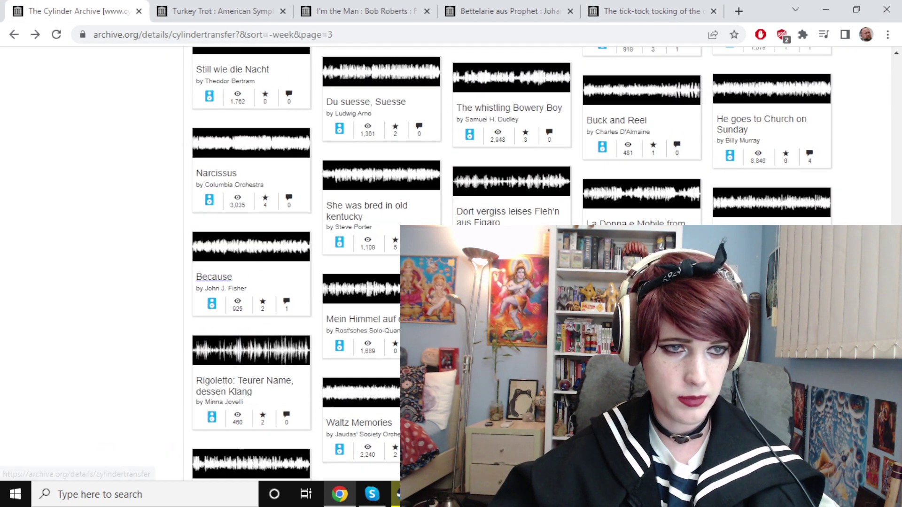
pyautogui.scroll(3, 458, 183)
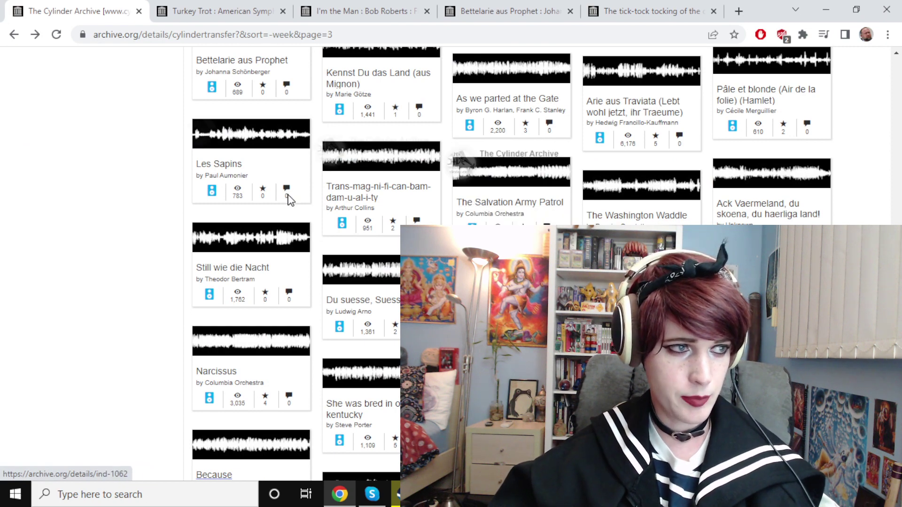
pyautogui.scroll(2, 202, 181)
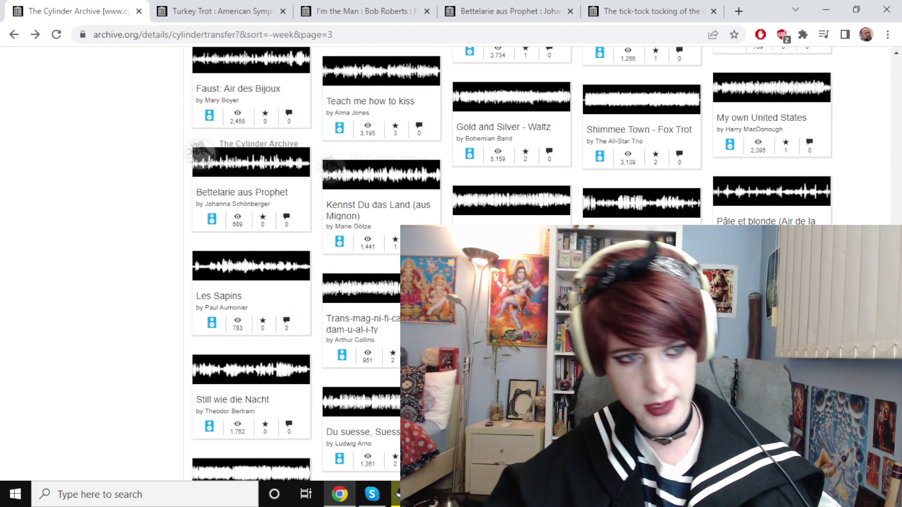
pyautogui.scroll(1, 458, 183)
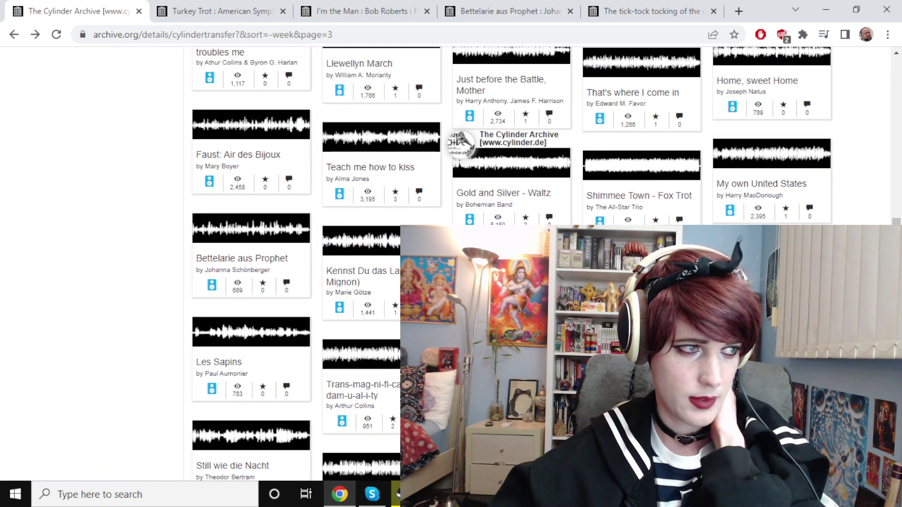
pyautogui.scroll(1, 459, 139)
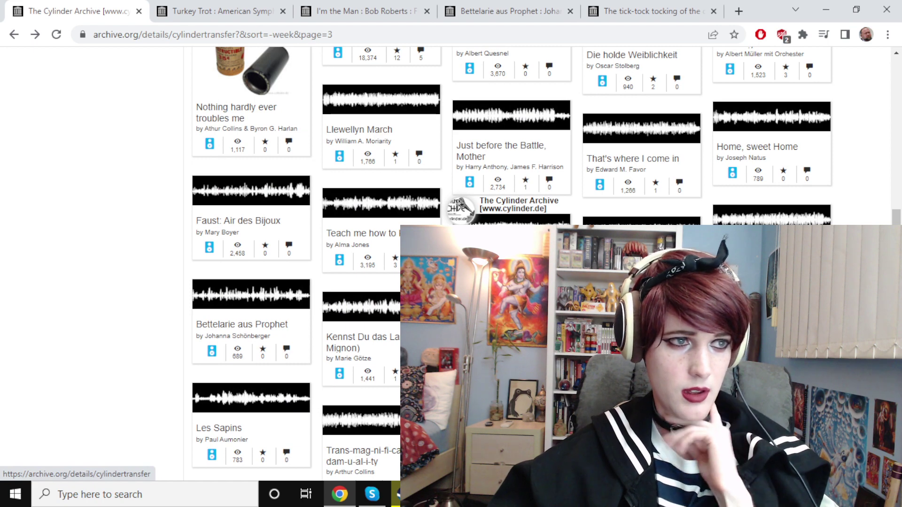
pyautogui.scroll(1, 460, 210)
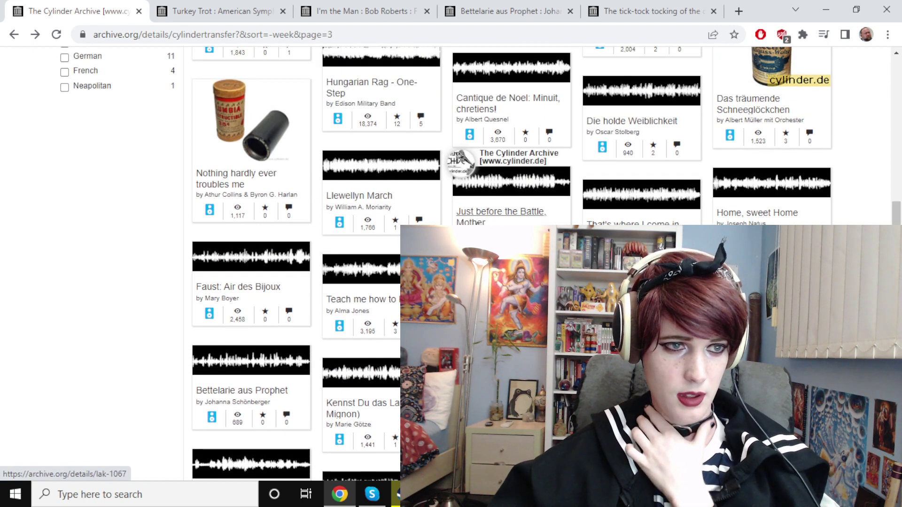
pyautogui.middleClick(595, 187)
pyautogui.click(674, 10)
pyautogui.scroll(-1, 76, 362)
# Step: Play "That's where I come in" briefly, close it, and open Hungarian Rag - One-Step in a new tab
pyautogui.click(41, 444)
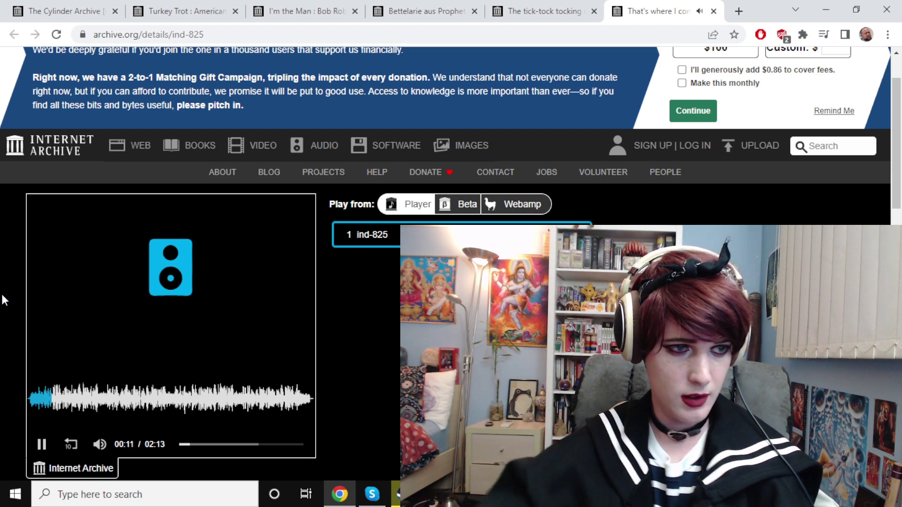
pyautogui.click(714, 11)
pyautogui.click(63, 11)
pyautogui.scroll(1, 423, 212)
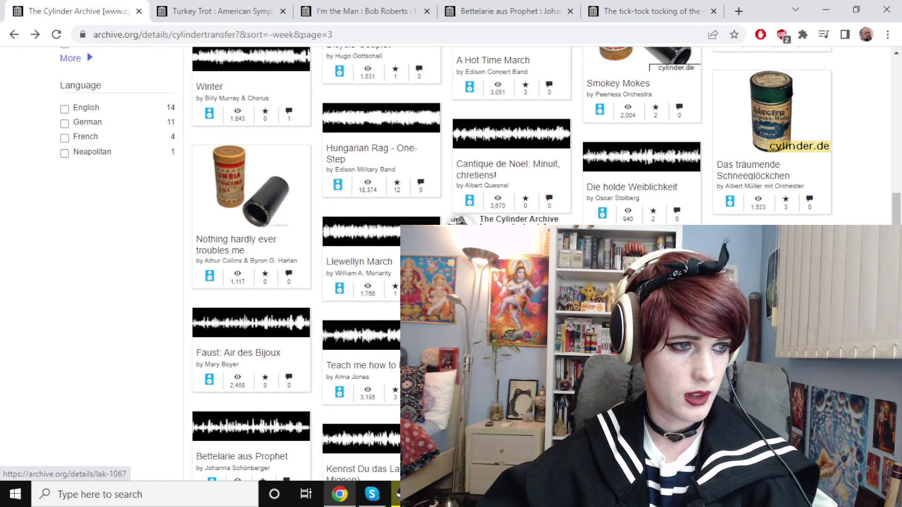
pyautogui.scroll(2, 423, 218)
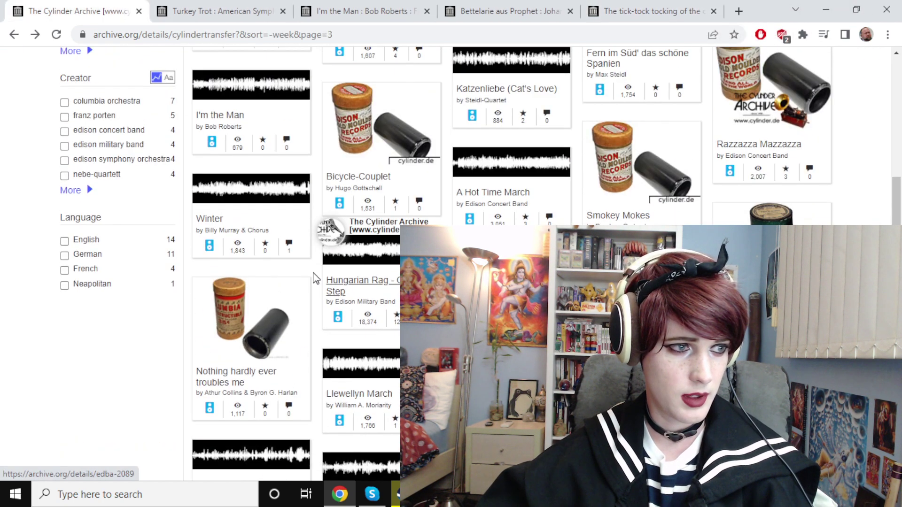
pyautogui.rightClick(344, 290)
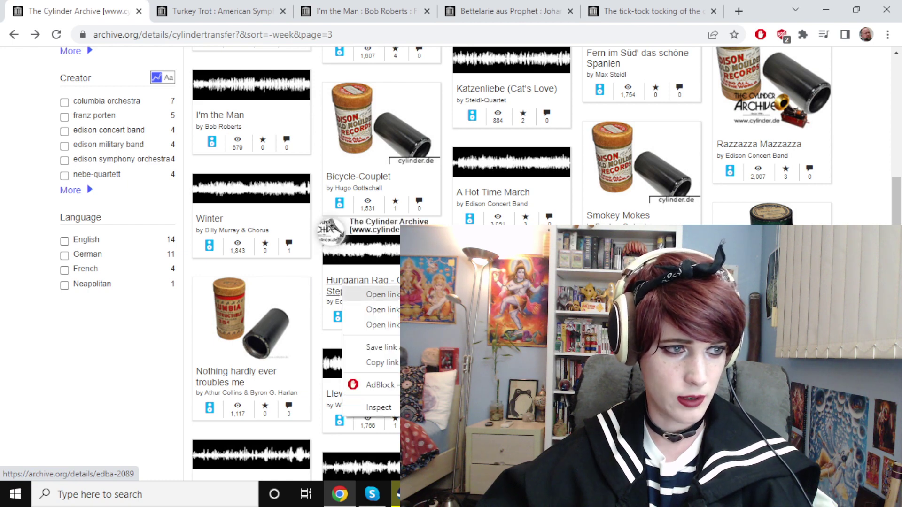
pyautogui.click(374, 294)
# Step: Listen to Hungarian Rag for about 8 seconds, then close it and return to the Cylinder Archive
pyautogui.click(662, 12)
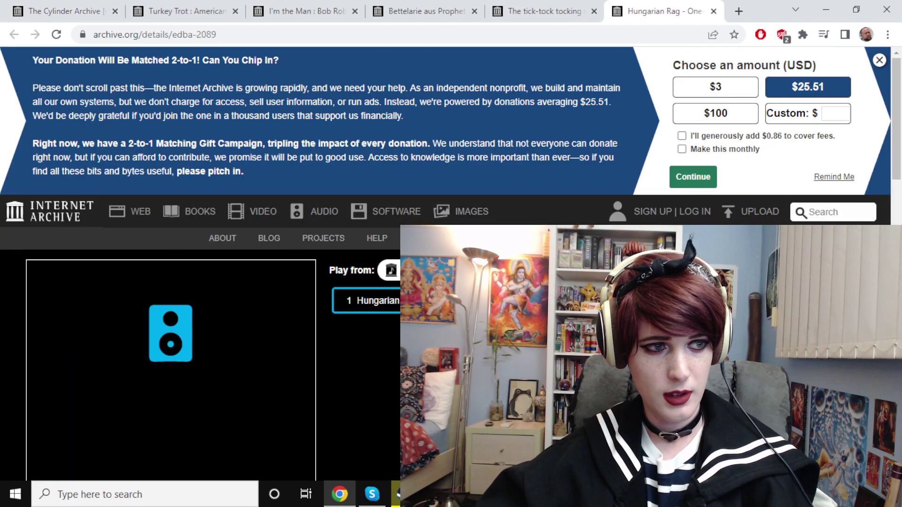
pyautogui.scroll(-1, 337, 339)
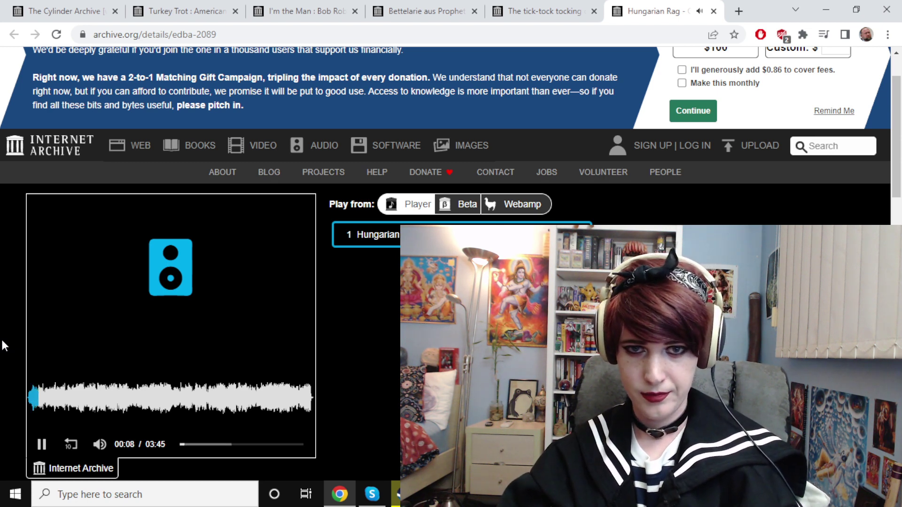
pyautogui.click(714, 10)
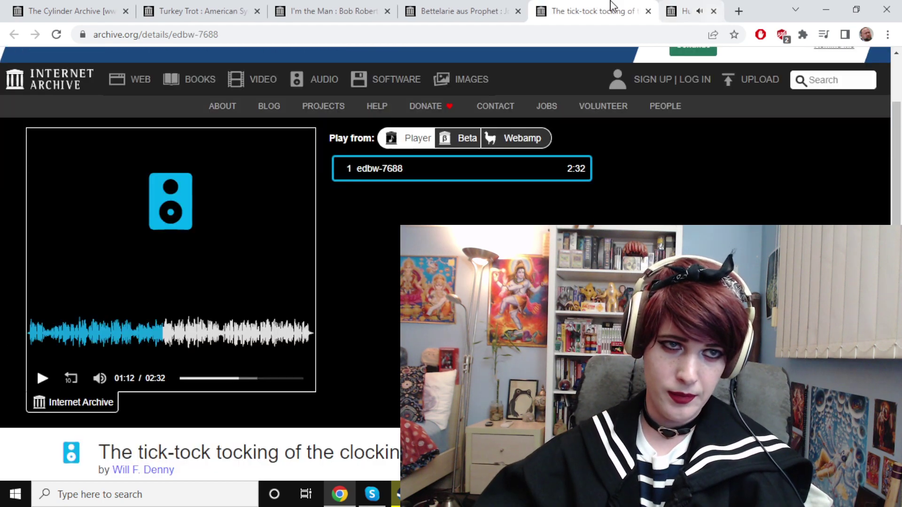
pyautogui.click(70, 11)
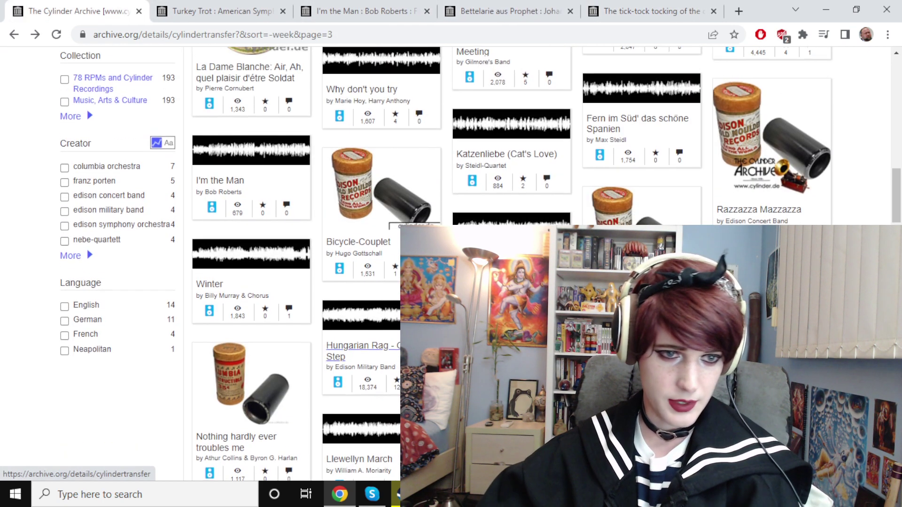
pyautogui.scroll(1, 719, 141)
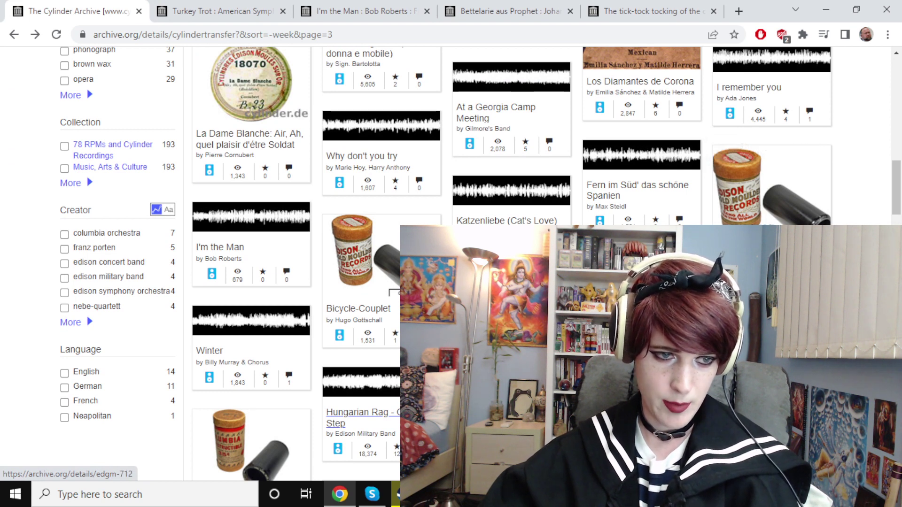
# Step: Open Smokey Mokes by Peerless Orchestra in its own tab and play it to about 12 seconds
pyautogui.rightClick(725, 132)
pyautogui.press('Escape')
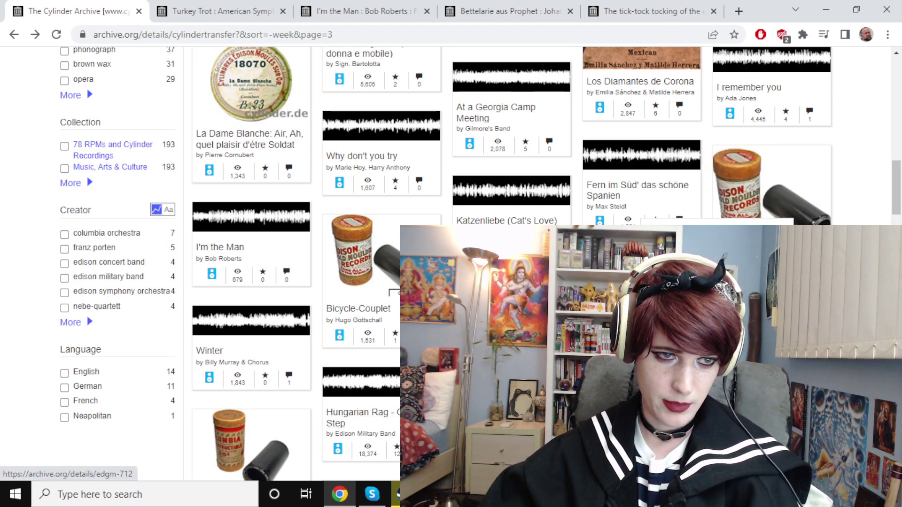
pyautogui.middleClick(772, 184)
pyautogui.click(663, 11)
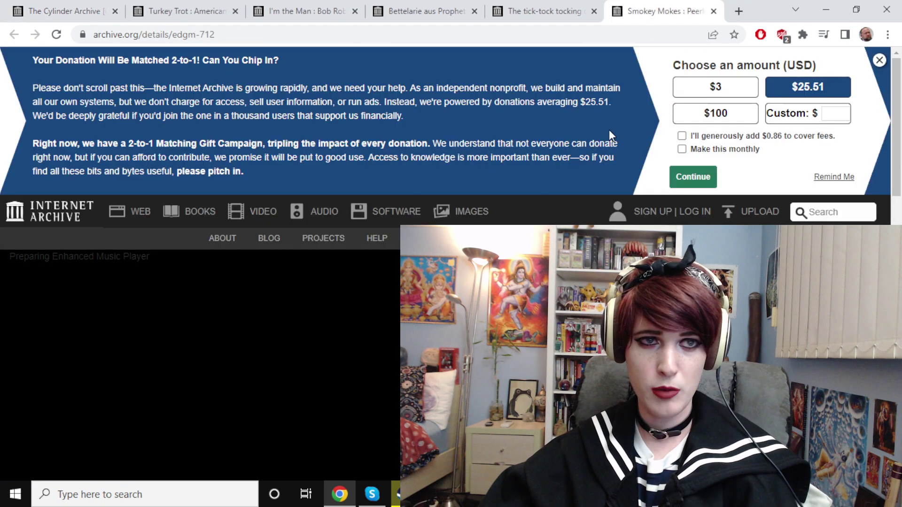
pyautogui.scroll(-2, 202, 215)
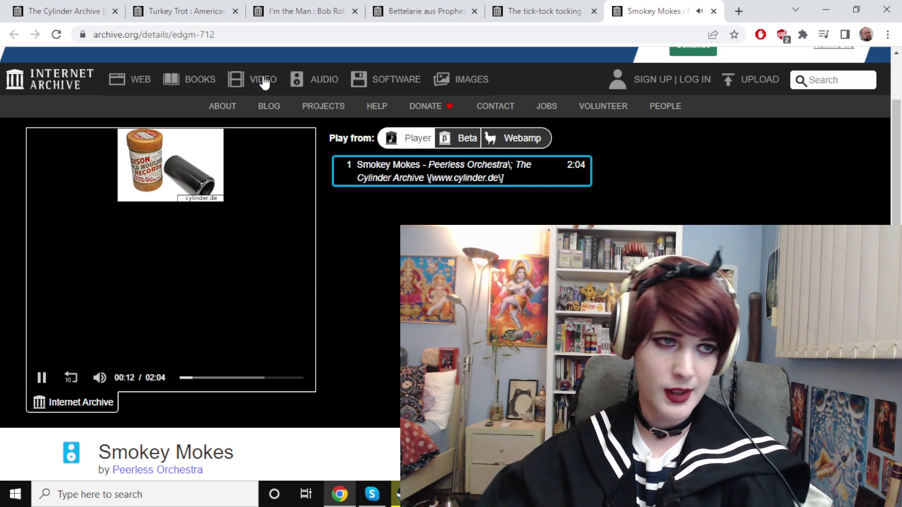
# Step: Close Smokey Mokes and open A lucky Duck, a Webfoot Promenade by Edison Symphony Orchestra in a new tab
pyautogui.click(712, 12)
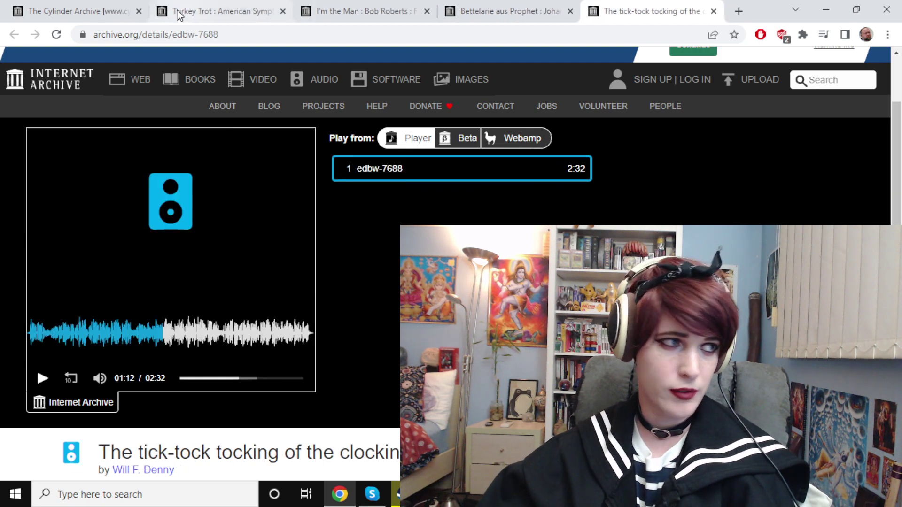
pyautogui.click(70, 10)
pyautogui.scroll(1, 282, 243)
pyautogui.scroll(1, 328, 272)
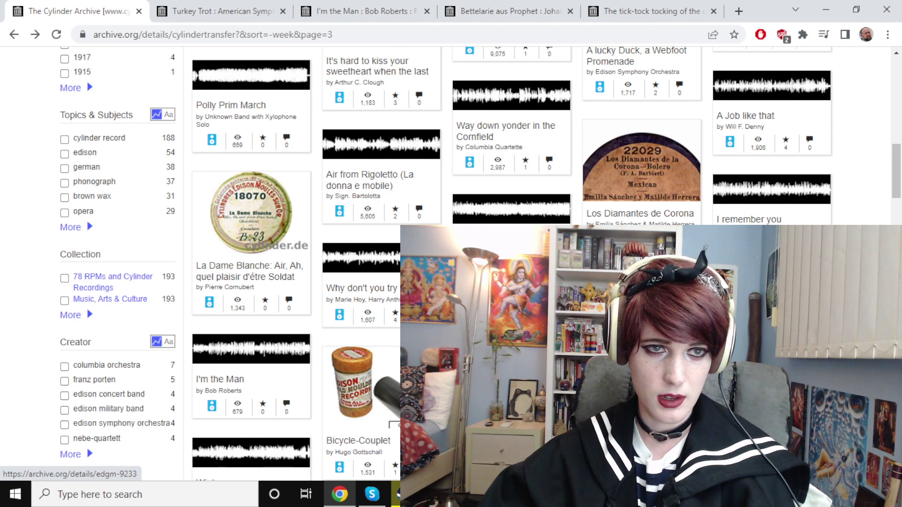
pyautogui.scroll(1, 638, 205)
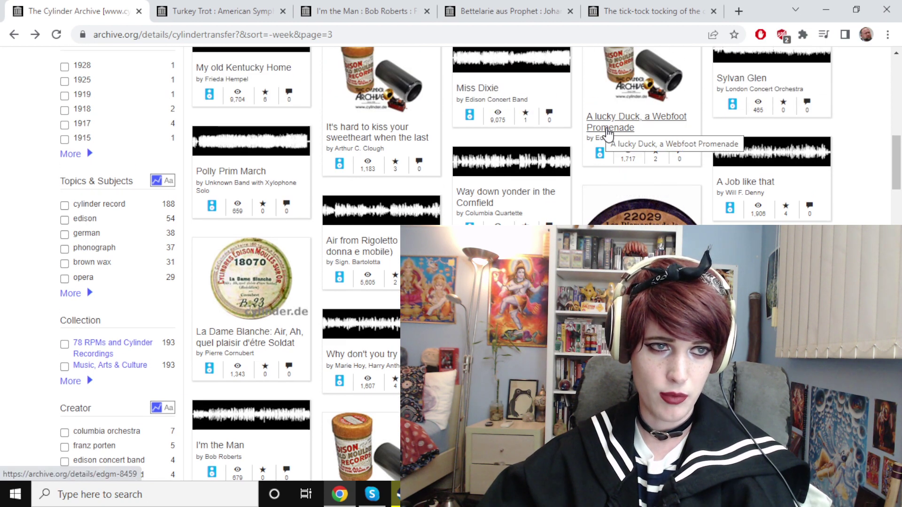
pyautogui.scroll(2, 598, 177)
pyautogui.scroll(1, 592, 212)
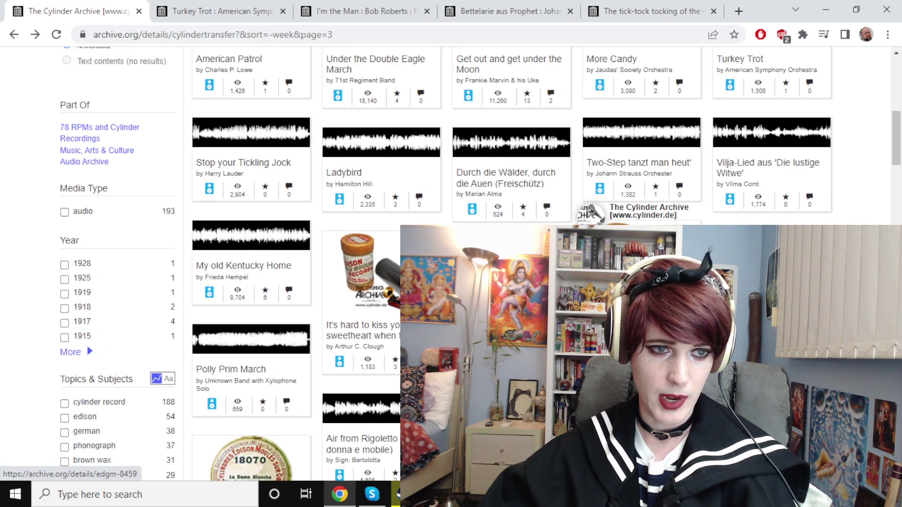
pyautogui.middleClick(591, 212)
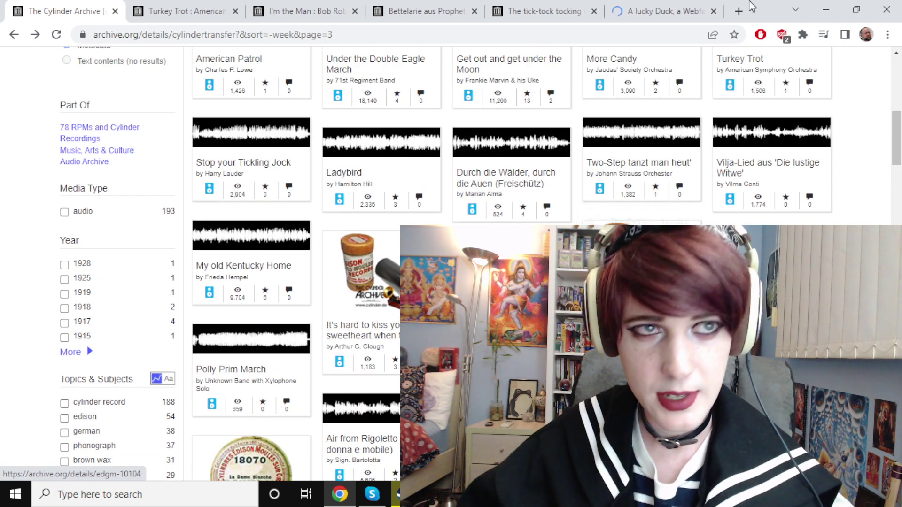
pyautogui.click(677, 12)
pyautogui.scroll(-2, 212, 290)
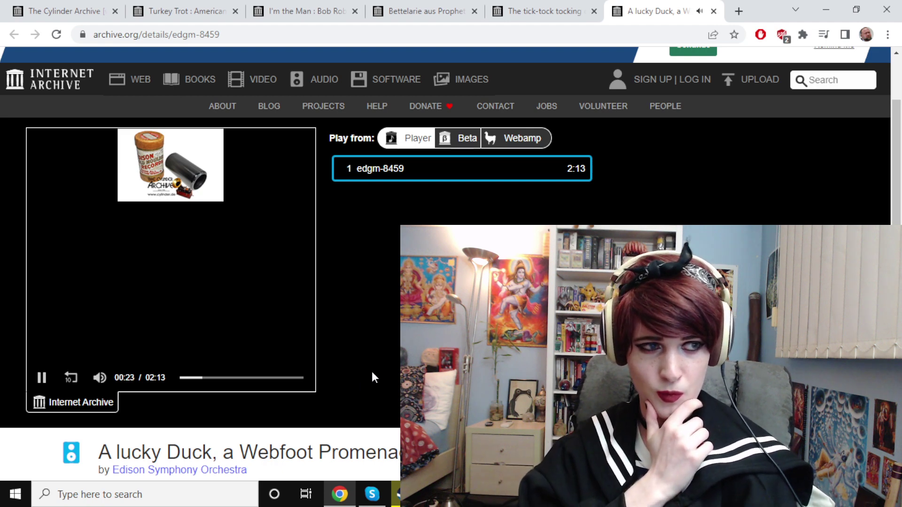
# Step: Close A lucky Duck and open Razzazza Mazzazza from the Cylinder Archive in a new tab
pyautogui.click(714, 11)
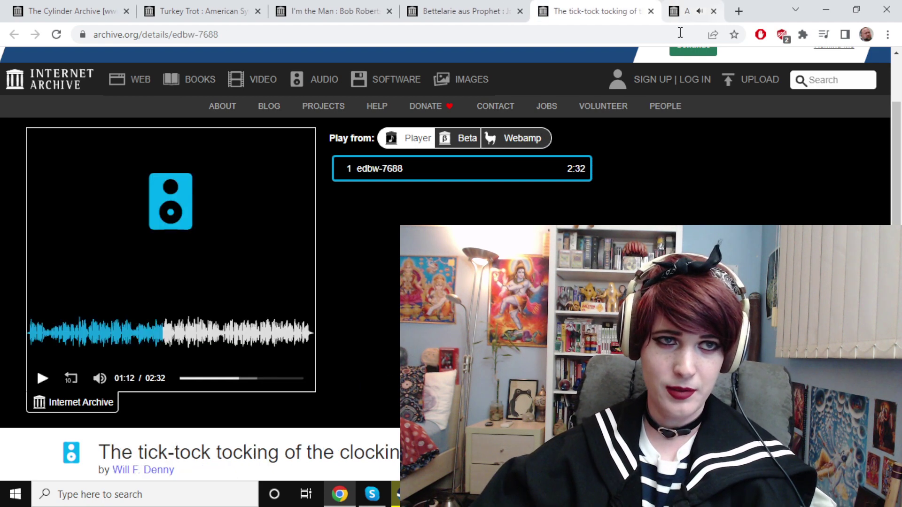
pyautogui.click(70, 11)
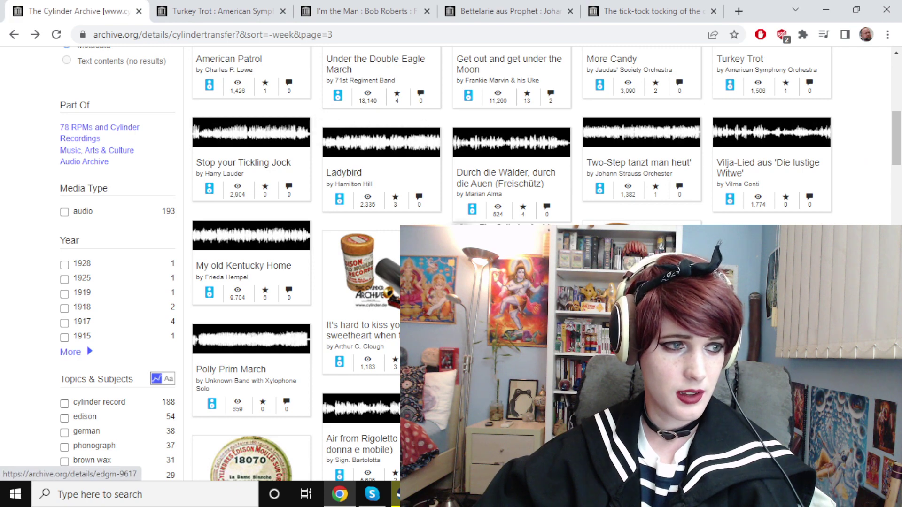
pyautogui.scroll(1, 512, 278)
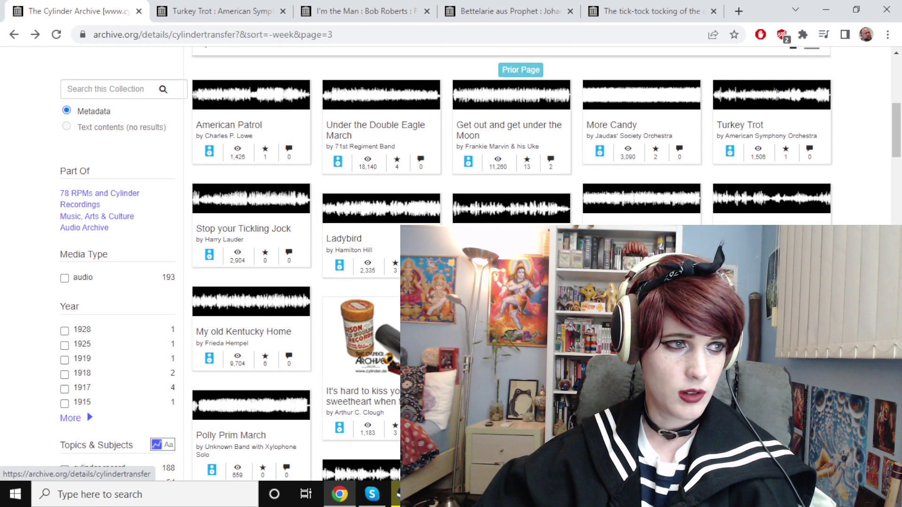
pyautogui.scroll(1, 511, 279)
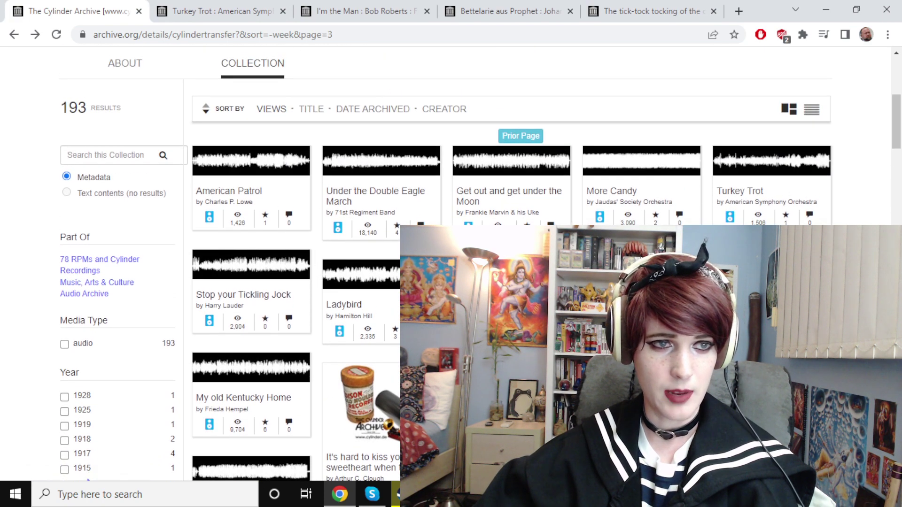
pyautogui.scroll(-1, 705, 211)
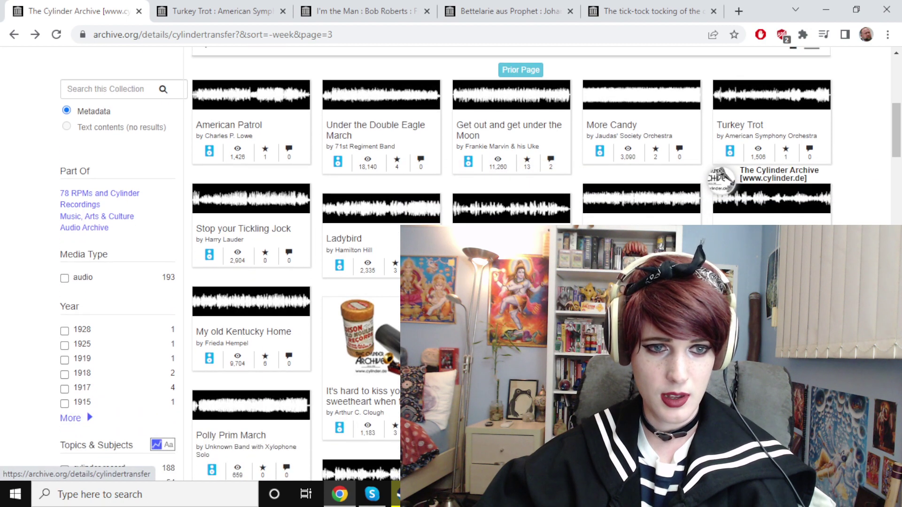
pyautogui.scroll(-1, 719, 176)
pyautogui.scroll(-1, 719, 176)
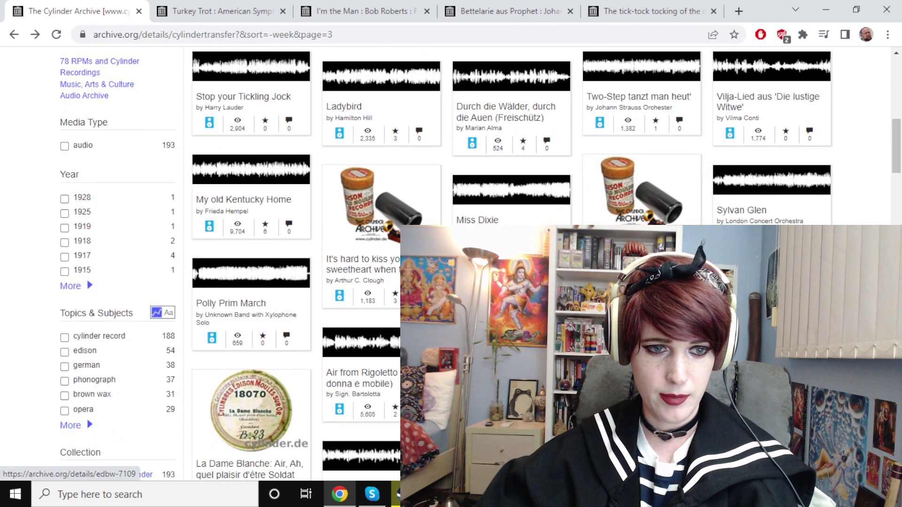
pyautogui.scroll(-2, 451, 212)
pyautogui.scroll(-1, 451, 211)
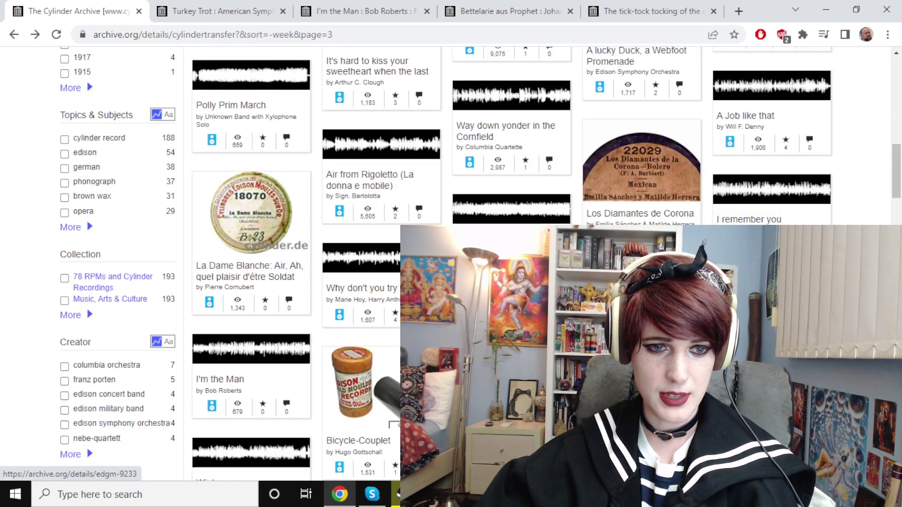
pyautogui.middleClick(494, 240)
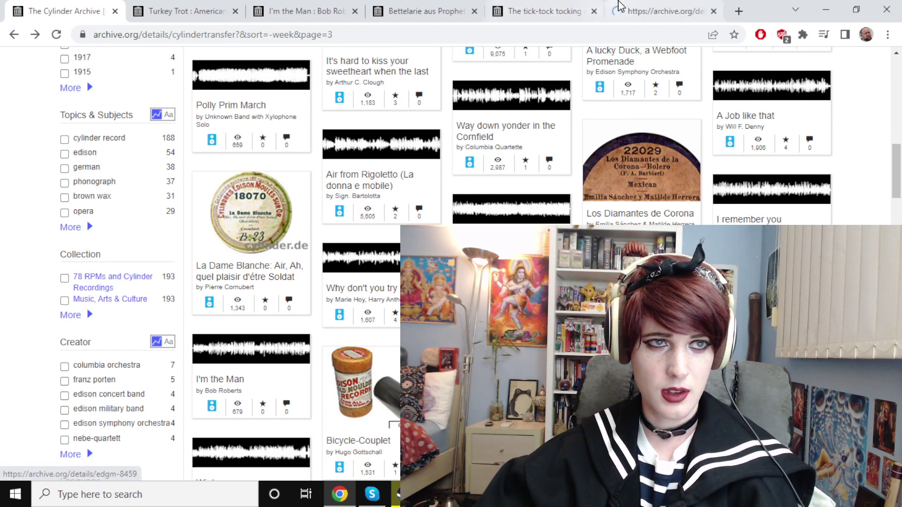
# Step: Play Razzazza Mazzazza by Edison Concert Band in its tab and skip ahead
pyautogui.click(662, 10)
pyautogui.scroll(-1, 187, 343)
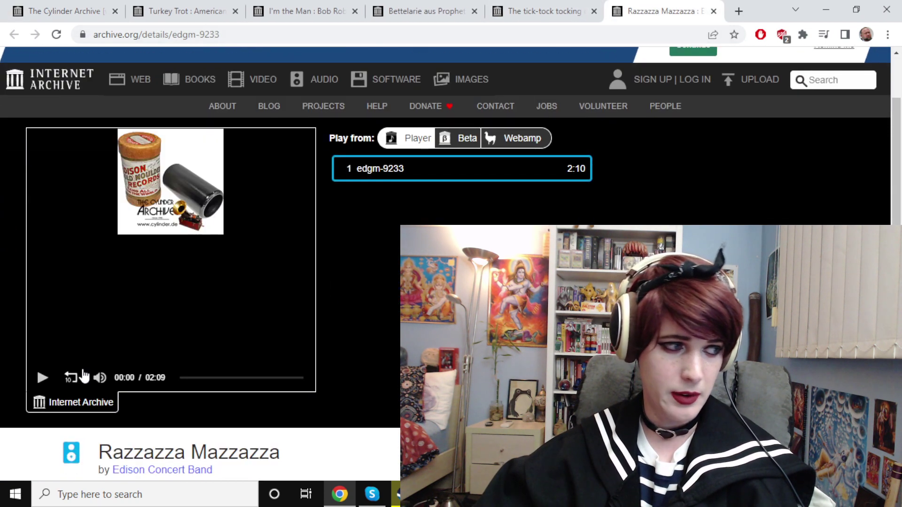
pyautogui.click(41, 378)
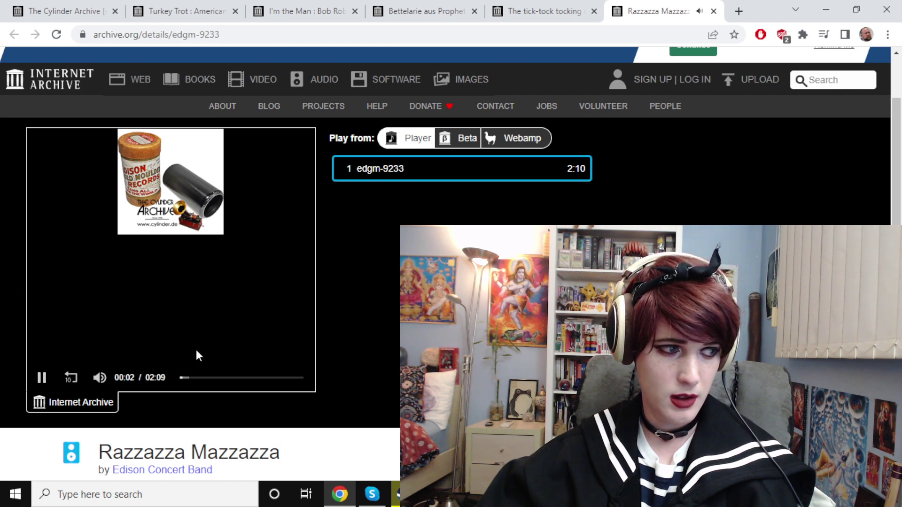
pyautogui.click(190, 379)
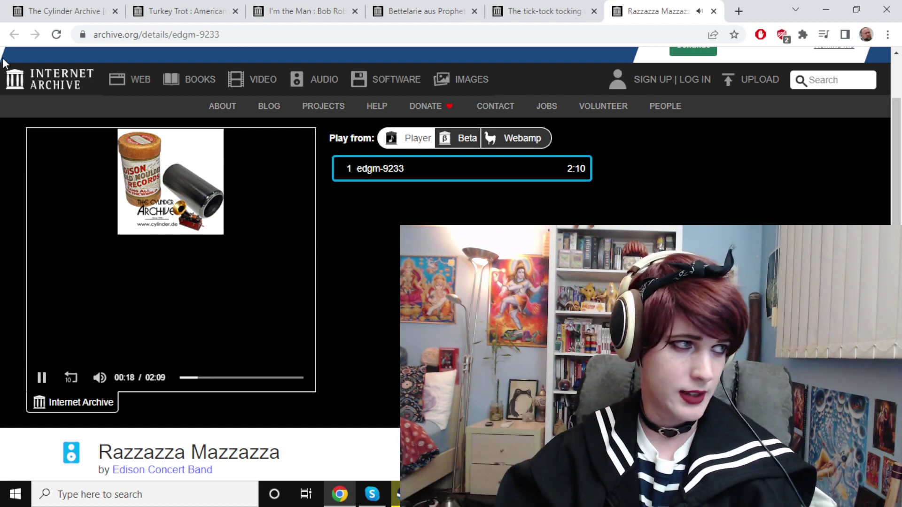
# Step: Swap Razzazza Mazzazza for Money Musk Medley, Virginia Reel, opened from the Cylinder Archive in a new tab
pyautogui.click(714, 12)
pyautogui.click(57, 11)
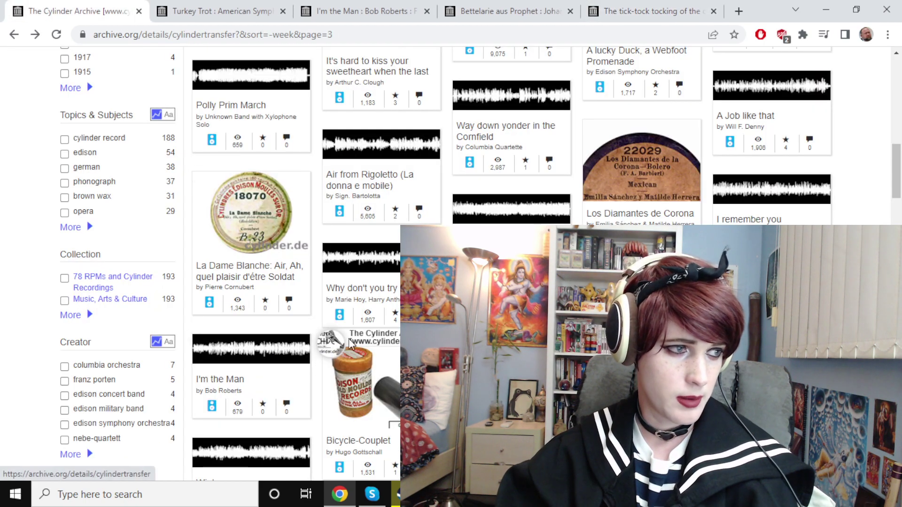
pyautogui.scroll(-4, 353, 339)
pyautogui.scroll(-3, 338, 282)
pyautogui.scroll(-4, 326, 232)
pyautogui.scroll(3, 318, 254)
pyautogui.scroll(-6, 318, 254)
pyautogui.scroll(-3, 316, 259)
pyautogui.scroll(-1, 315, 259)
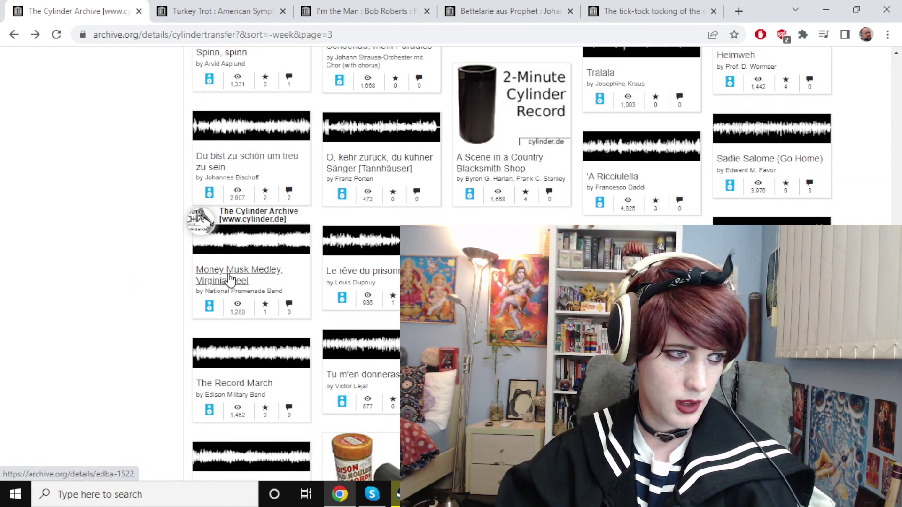
pyautogui.rightClick(233, 281)
pyautogui.click(255, 287)
pyautogui.click(677, 11)
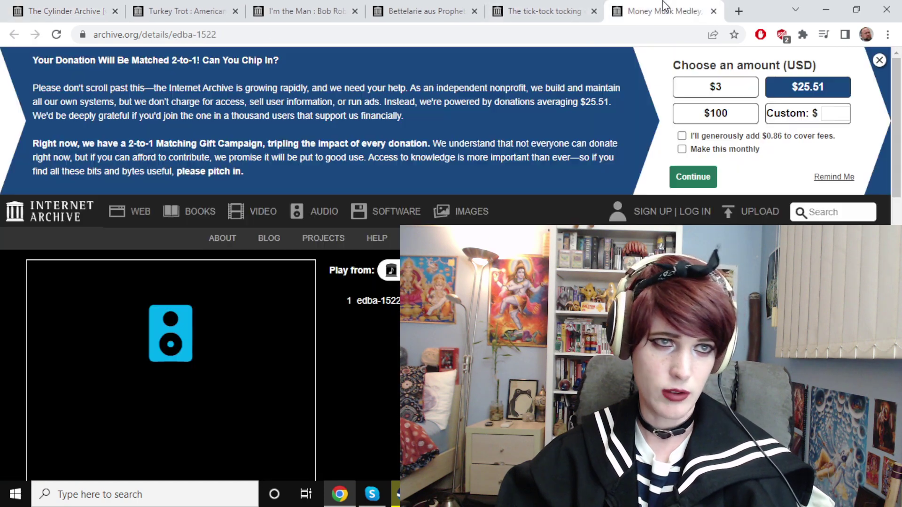
pyautogui.scroll(-3, 100, 389)
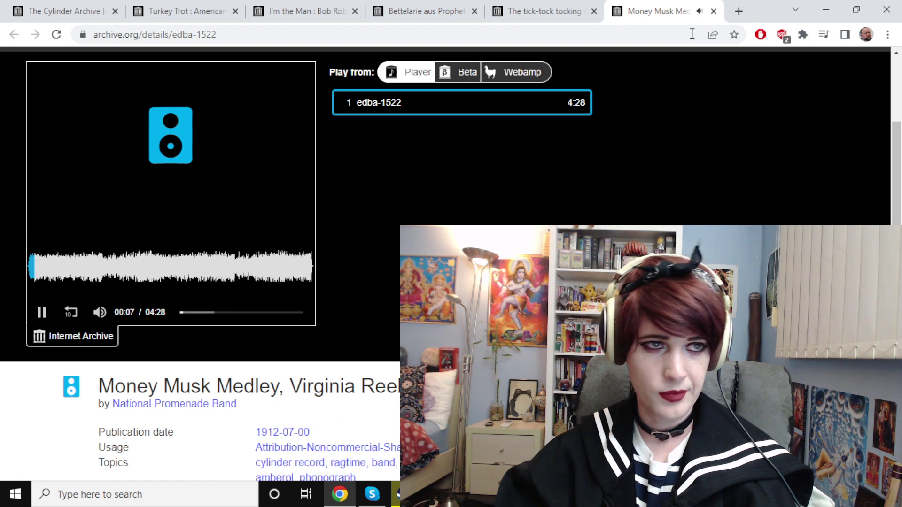
# Step: Swap Money Musk Medley for Military Band's Sunbeam Dance, opened from the Cylinder Archive in a new tab
pyautogui.click(712, 11)
pyautogui.click(67, 11)
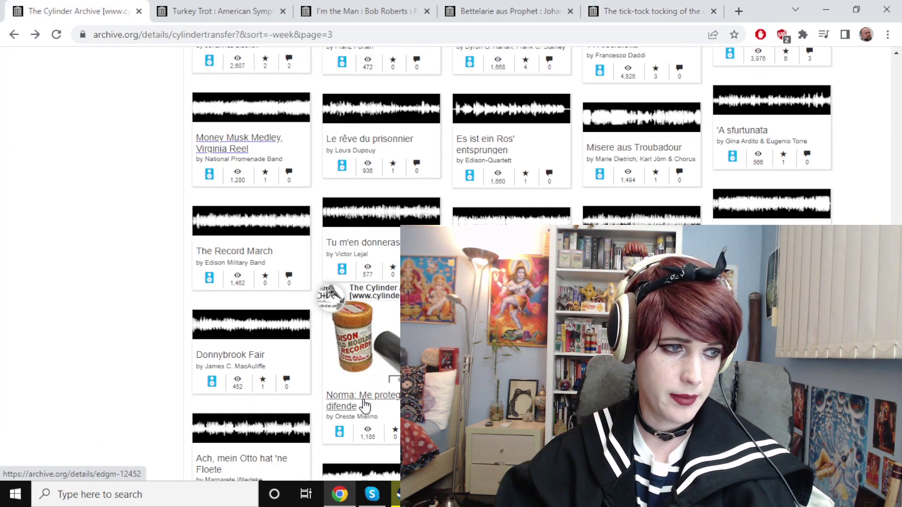
pyautogui.scroll(-3, 365, 406)
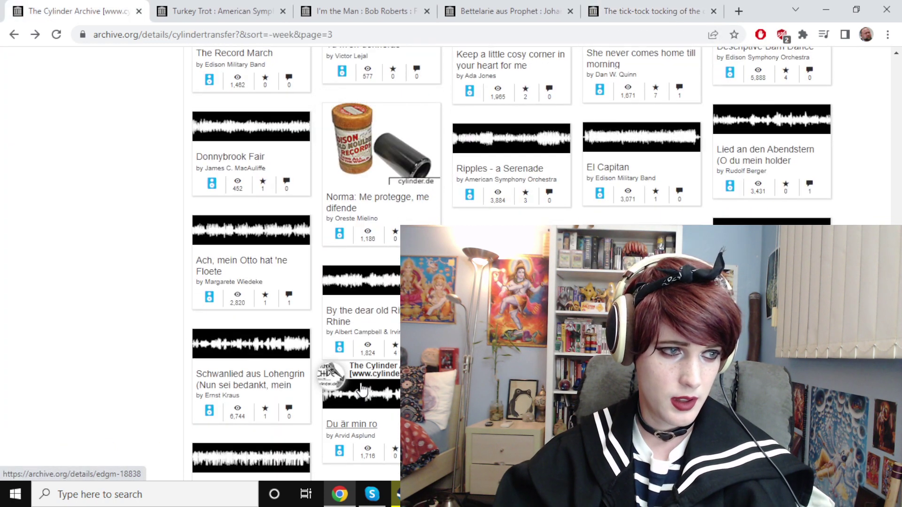
pyautogui.scroll(-1, 362, 390)
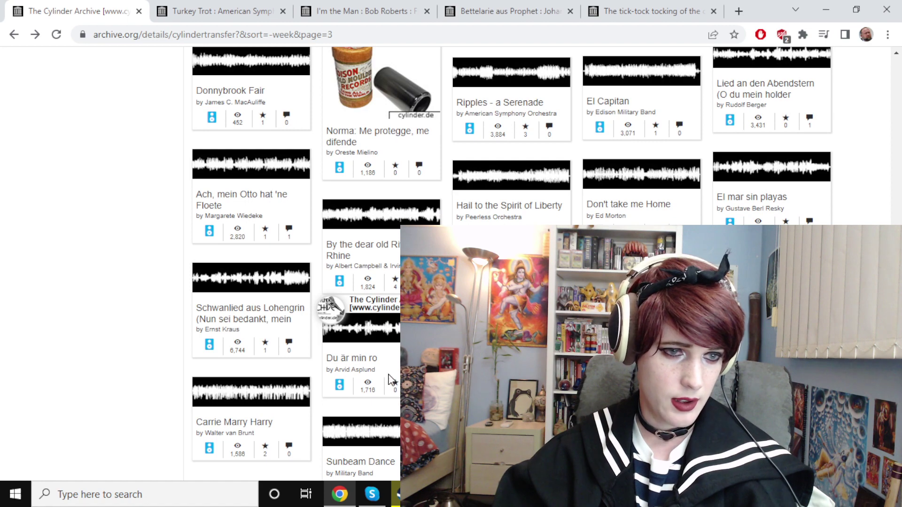
pyautogui.scroll(-3, 390, 381)
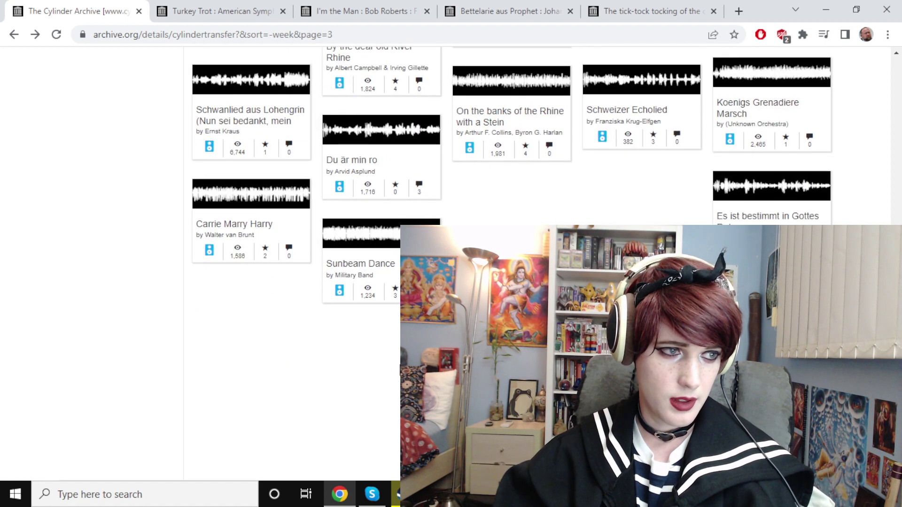
pyautogui.rightClick(373, 267)
pyautogui.click(416, 277)
pyautogui.click(698, 10)
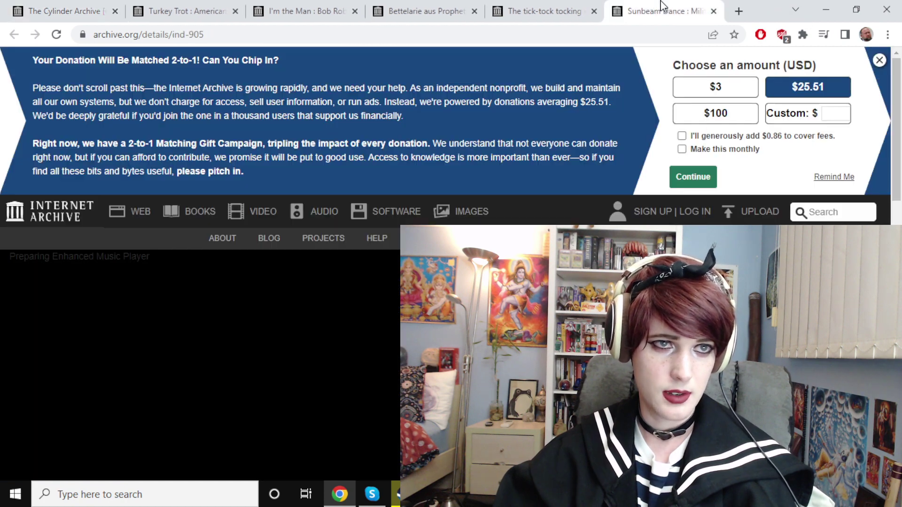
pyautogui.scroll(-3, 233, 343)
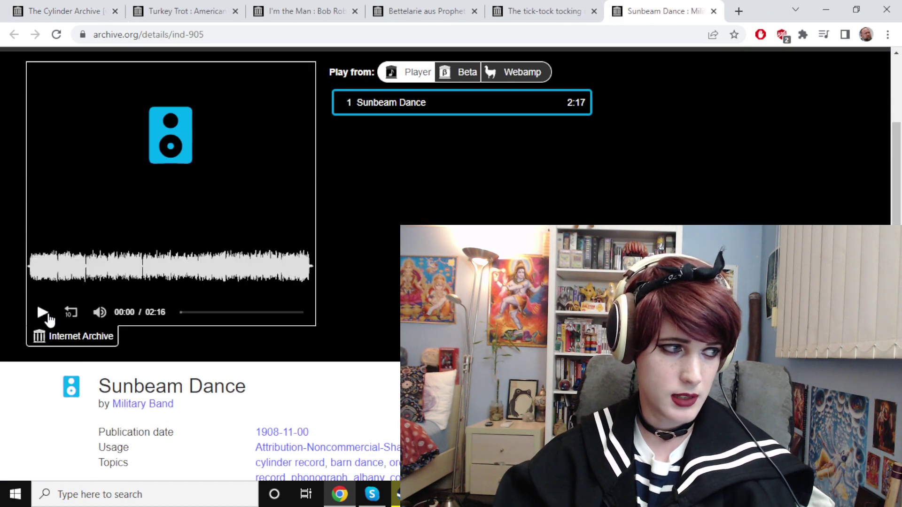
pyautogui.scroll(1, 47, 319)
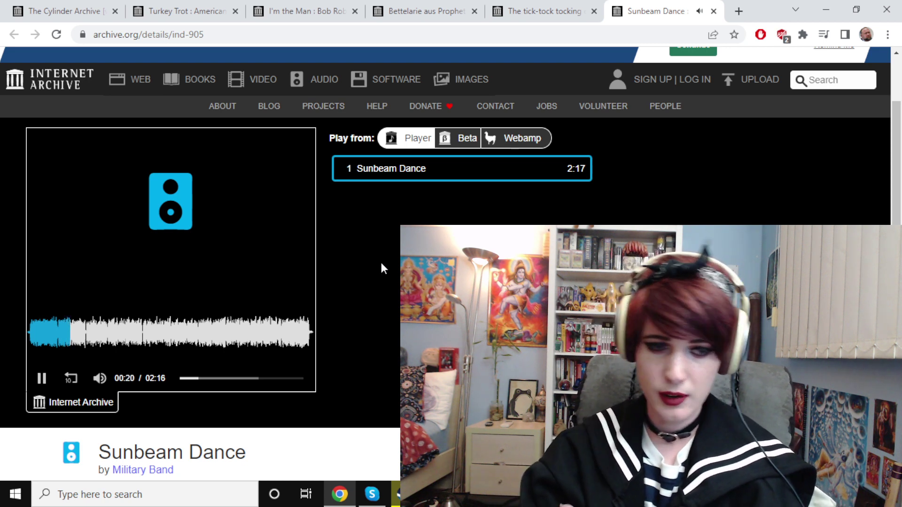
# Step: Close Sunbeam Dance, rewind Turkey Trot by American Symphony Orchestra to the start, and play it
pyautogui.click(713, 12)
pyautogui.click(229, 12)
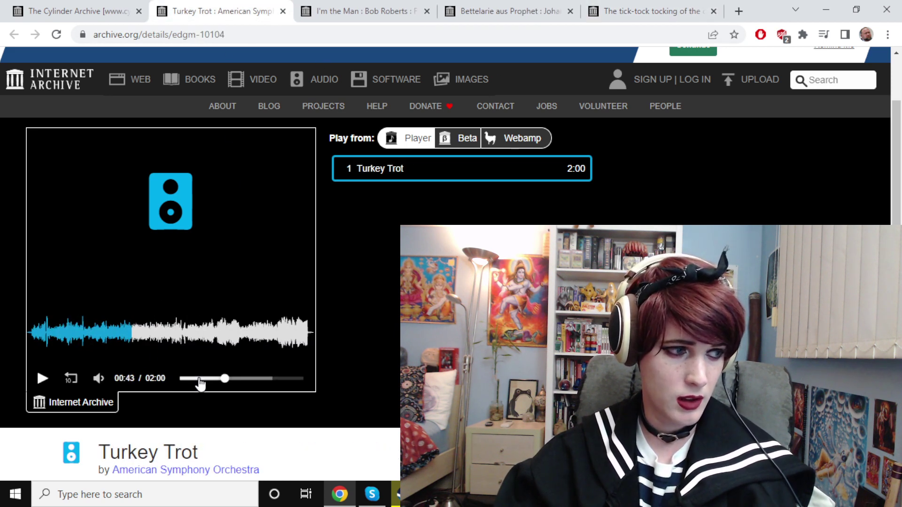
pyautogui.moveTo(224, 379); pyautogui.dragTo(179, 379)
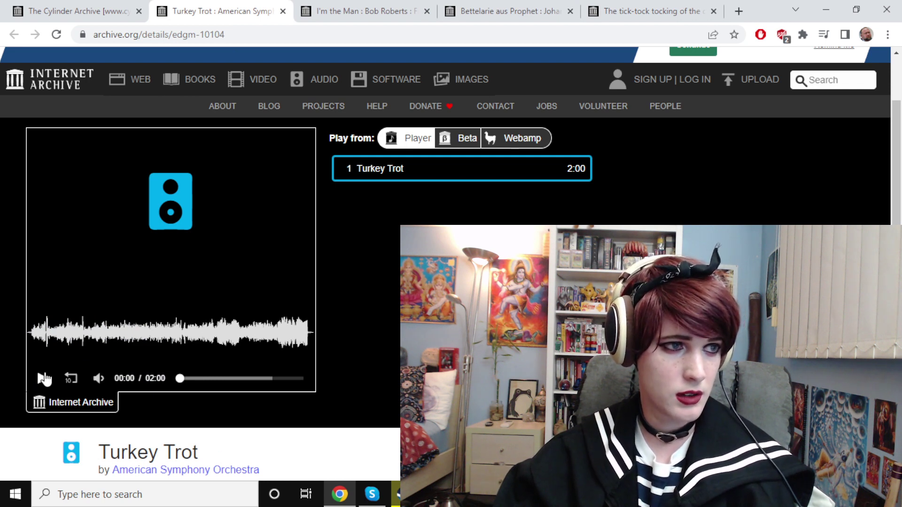
pyautogui.click(44, 379)
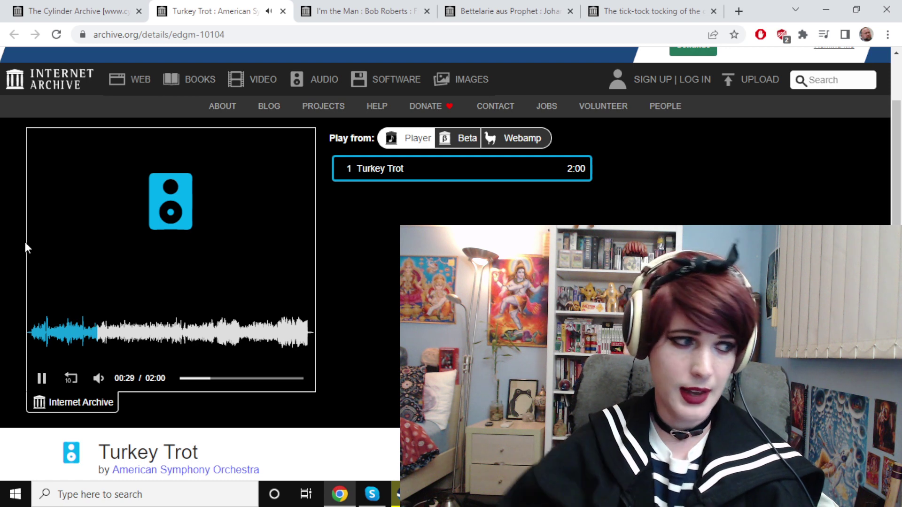
# Step: Replay I'm the Man from 00:00, pause it at 01:08, and return to Turkey Trot
pyautogui.click(41, 378)
pyautogui.click(360, 6)
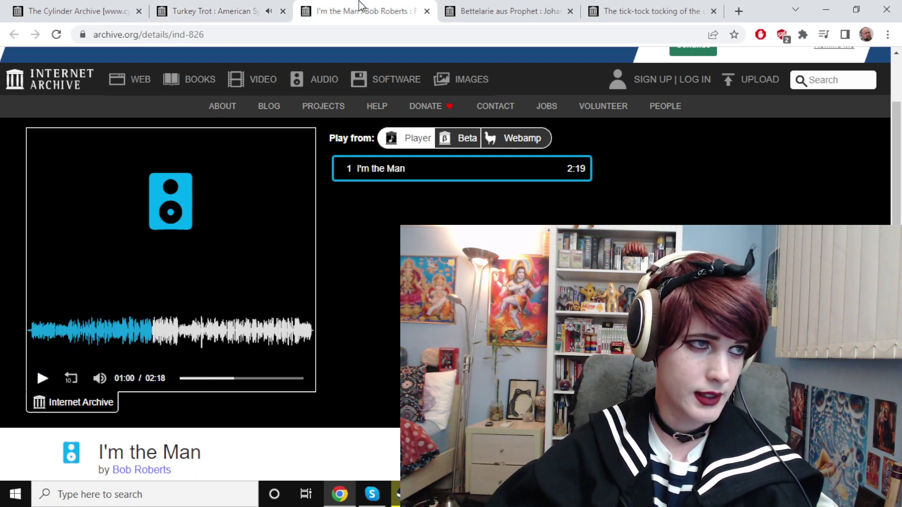
pyautogui.moveTo(233, 379); pyautogui.dragTo(164, 392)
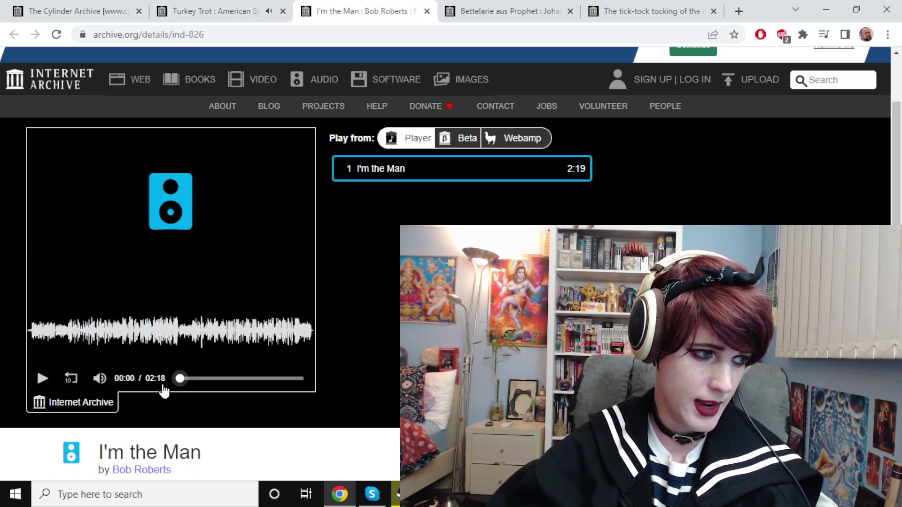
pyautogui.click(42, 378)
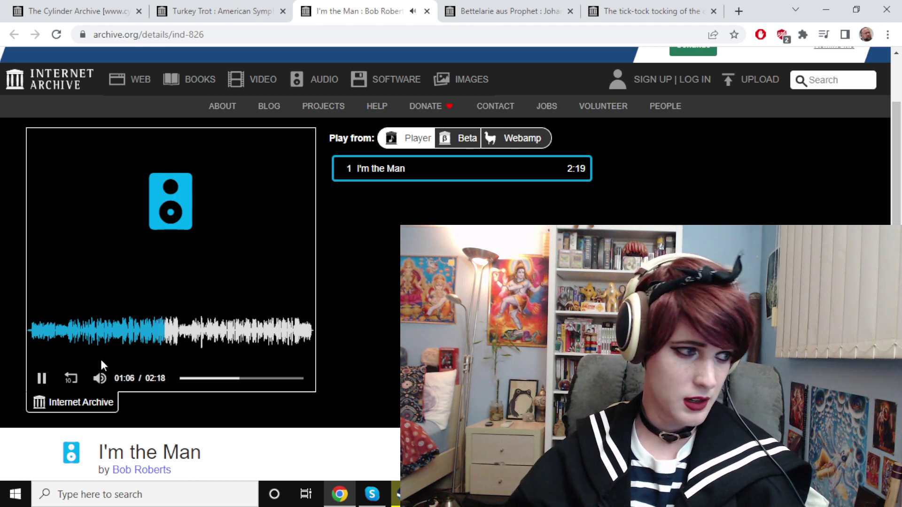
pyautogui.click(39, 379)
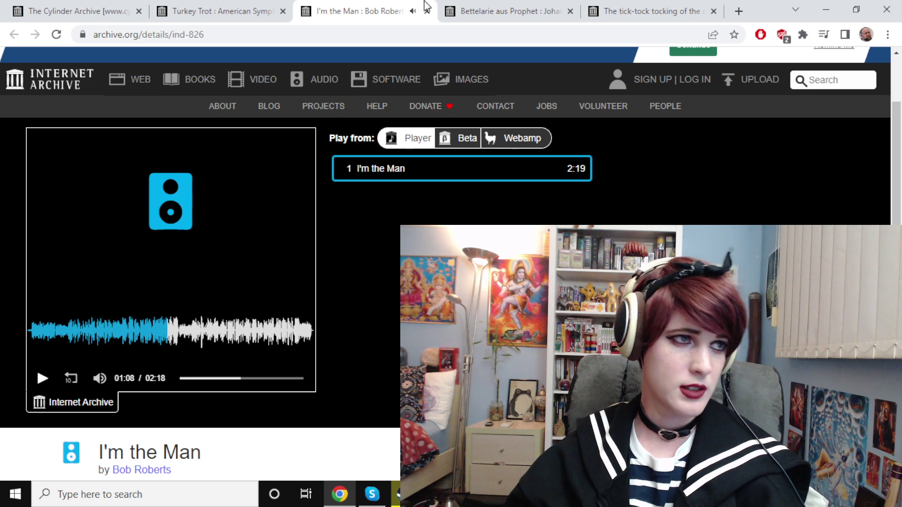
pyautogui.click(185, 12)
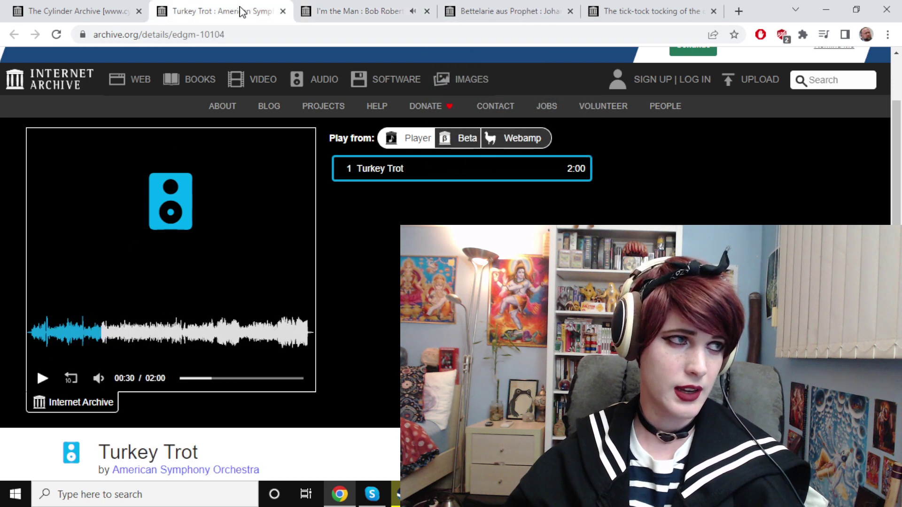
# Step: Find the Bettelarie aus Prophet tab, play Johanna Schönberger's recording, and pause at 01:04
pyautogui.click(330, 11)
pyautogui.click(202, 10)
pyautogui.click(366, 8)
pyautogui.click(520, 9)
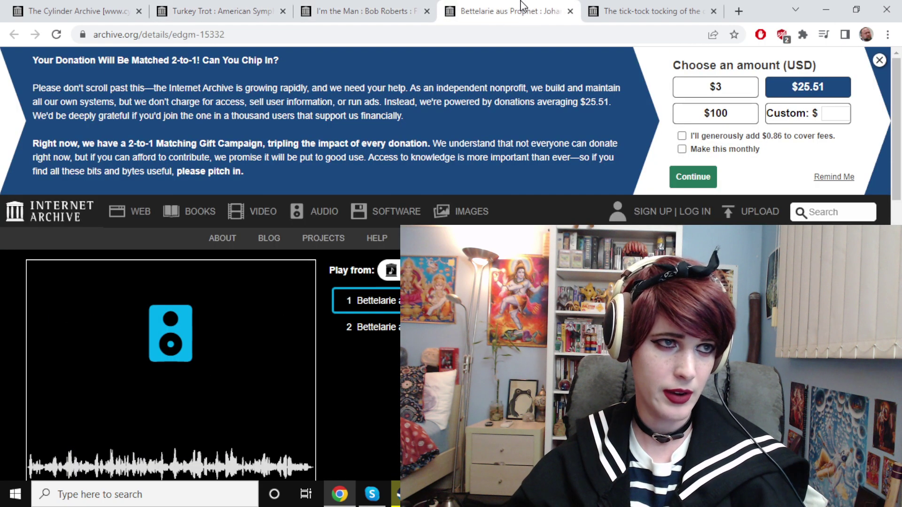
pyautogui.scroll(-1, 309, 311)
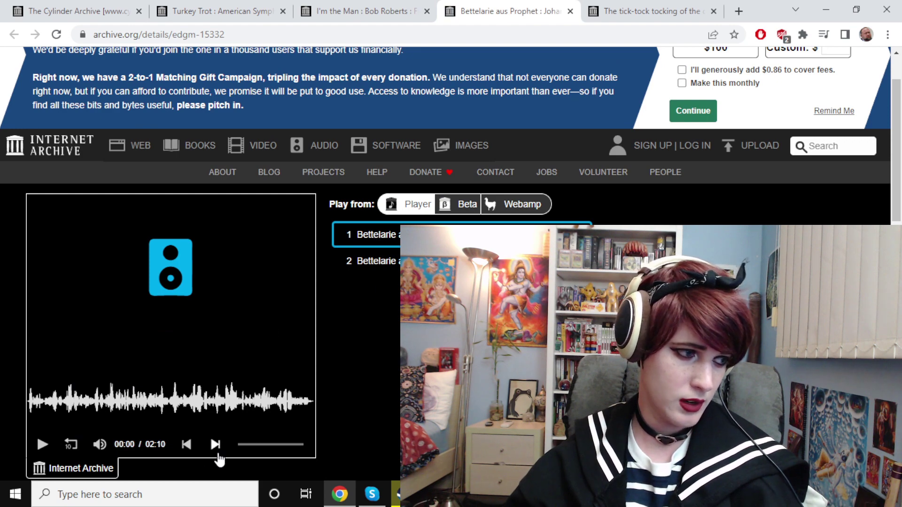
pyautogui.click(40, 445)
pyautogui.scroll(-1, 212, 282)
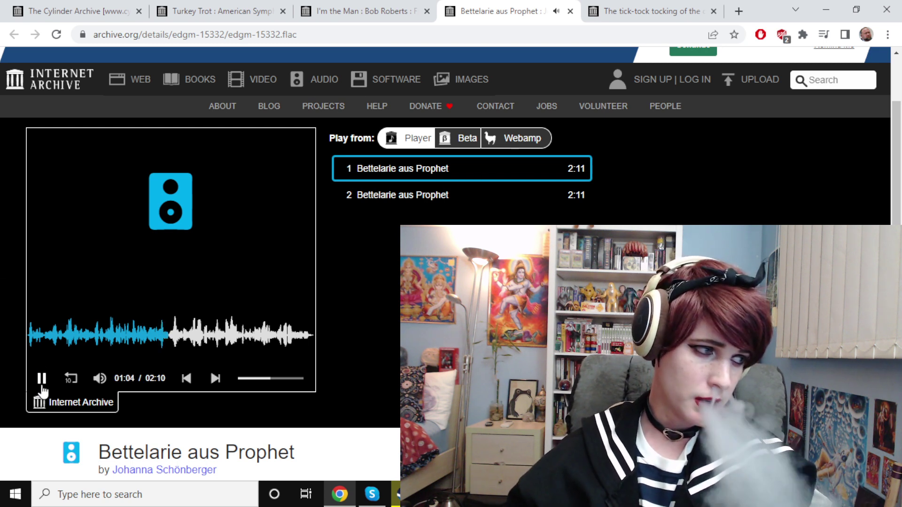
pyautogui.press('space')
# Step: Replay Will F. Denny's tick-tock recording from 00:00 and pause it at 00:42
pyautogui.click(592, 7)
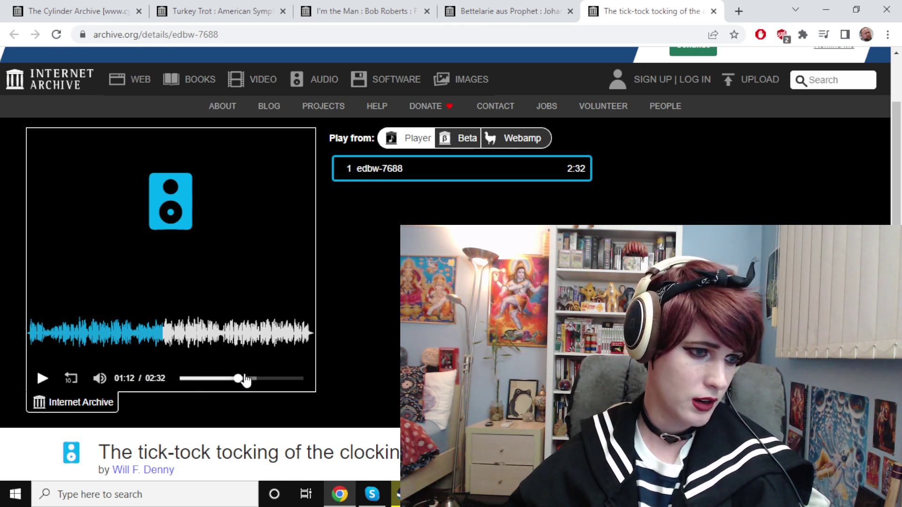
pyautogui.moveTo(244, 381); pyautogui.dragTo(147, 376)
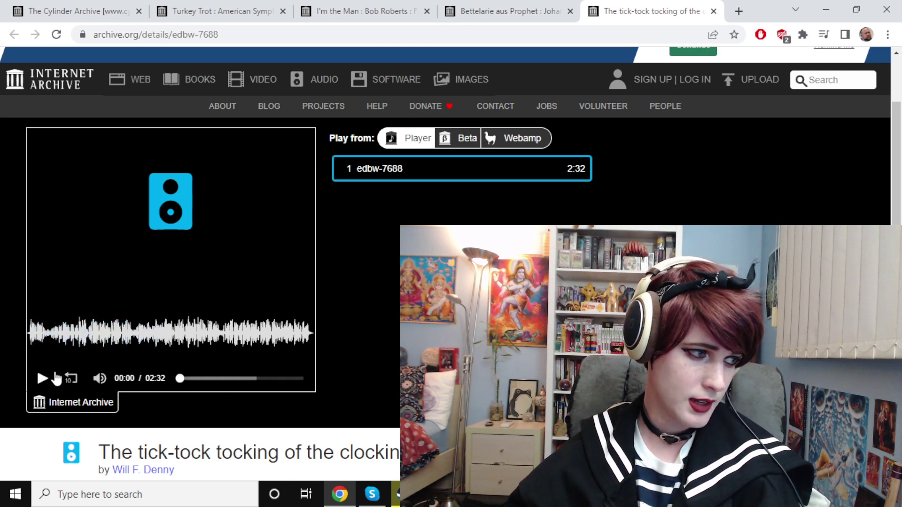
pyautogui.click(40, 381)
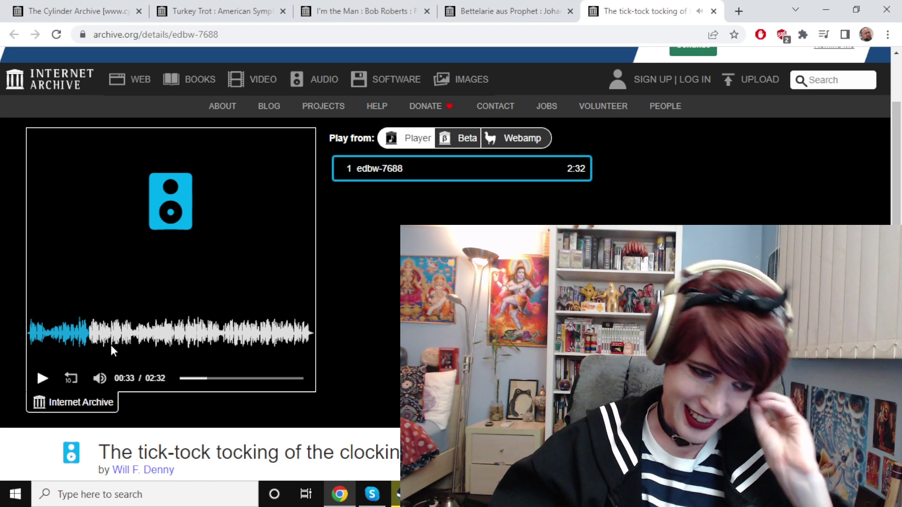
pyautogui.click(43, 380)
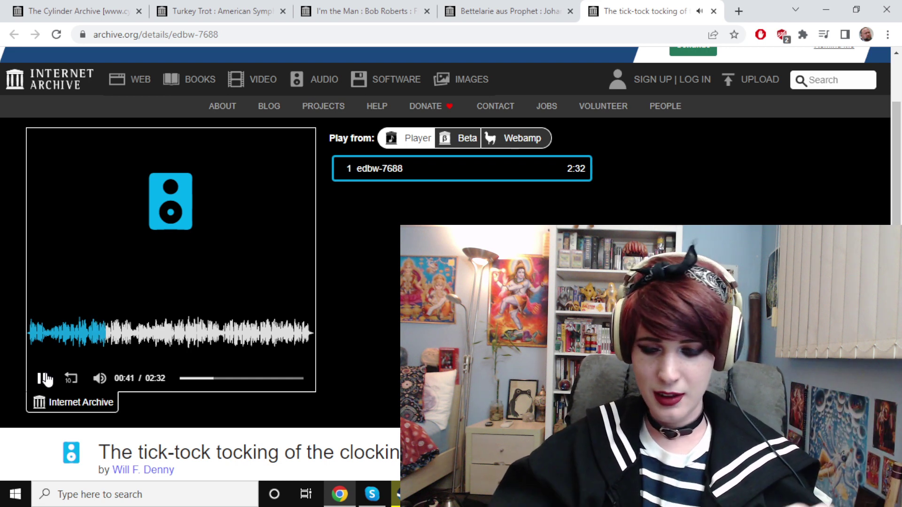
pyautogui.click(45, 380)
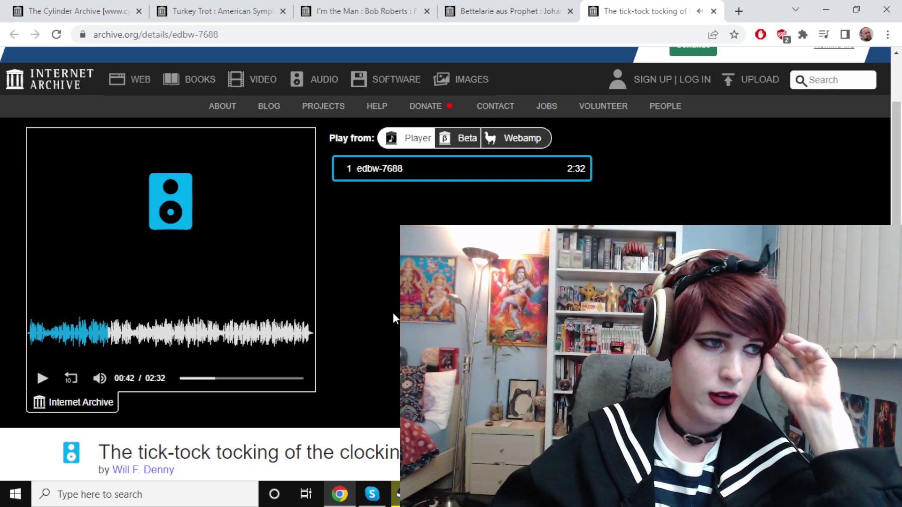
# Step: Compare the Bettelarie, tick-tock and I'm the Man tabs, then play Bob Roberts' I'm the Man
pyautogui.click(503, 11)
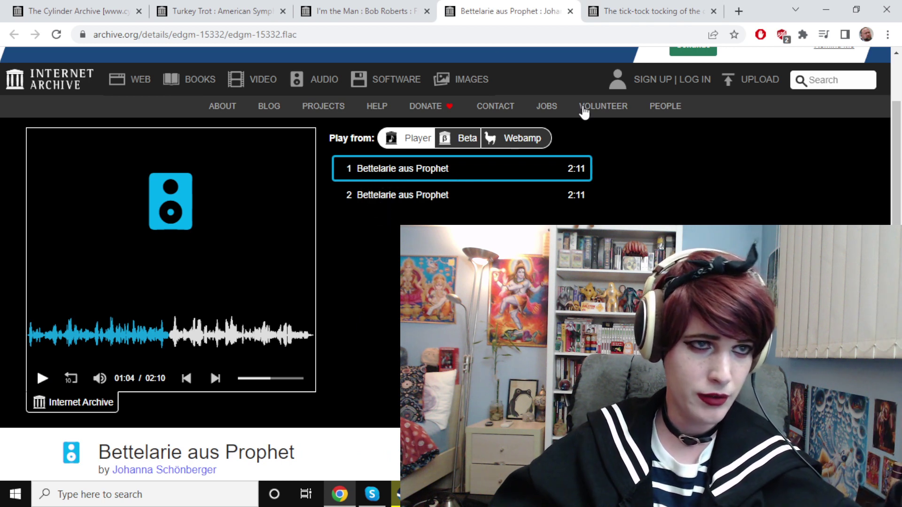
pyautogui.click(604, 10)
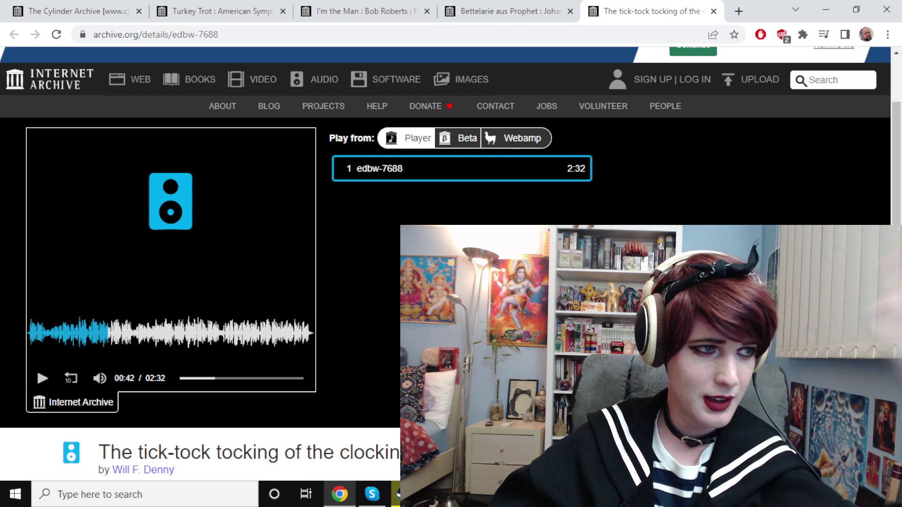
pyautogui.click(337, 8)
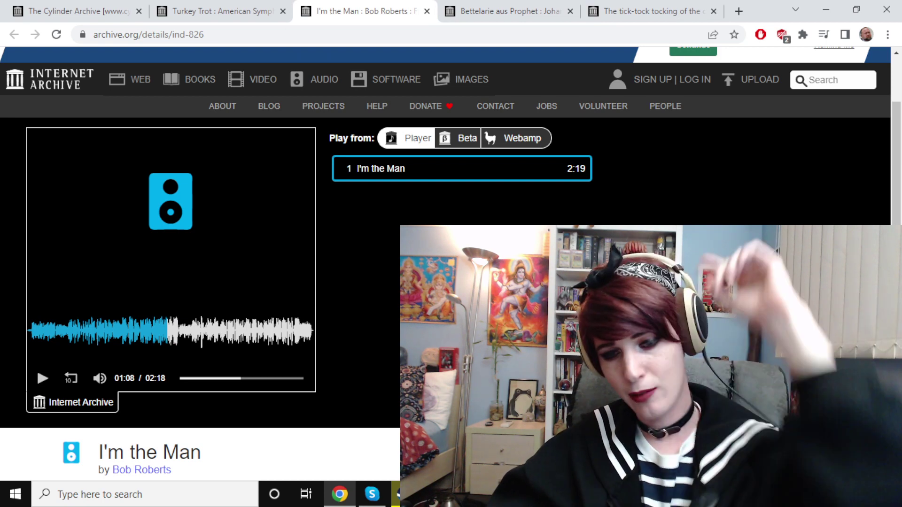
pyautogui.click(634, 11)
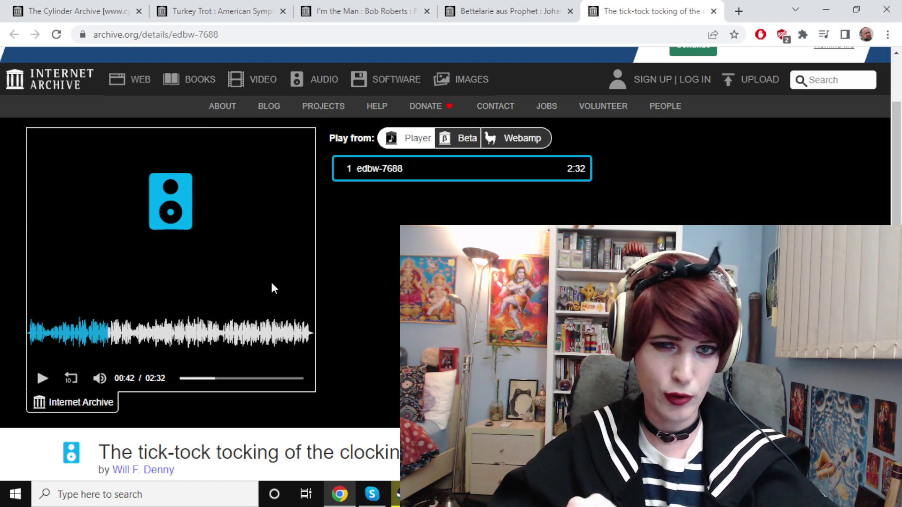
pyautogui.click(338, 11)
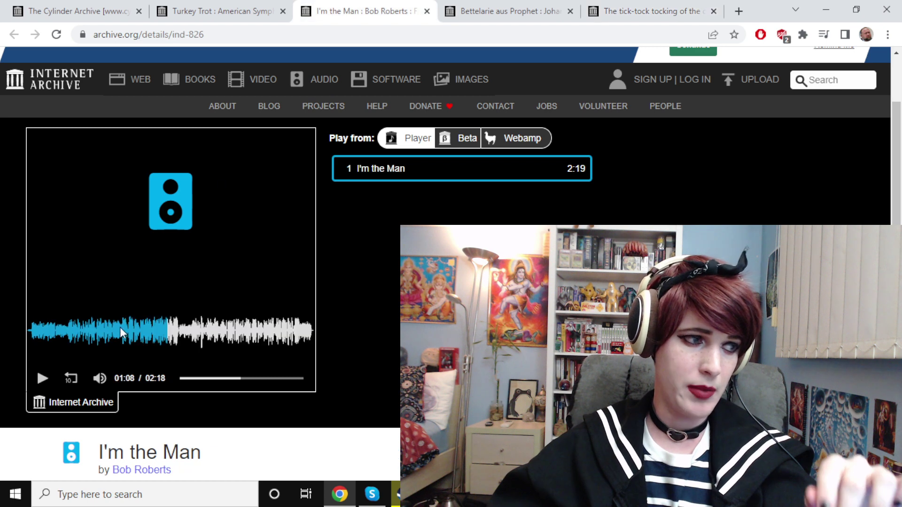
pyautogui.click(40, 378)
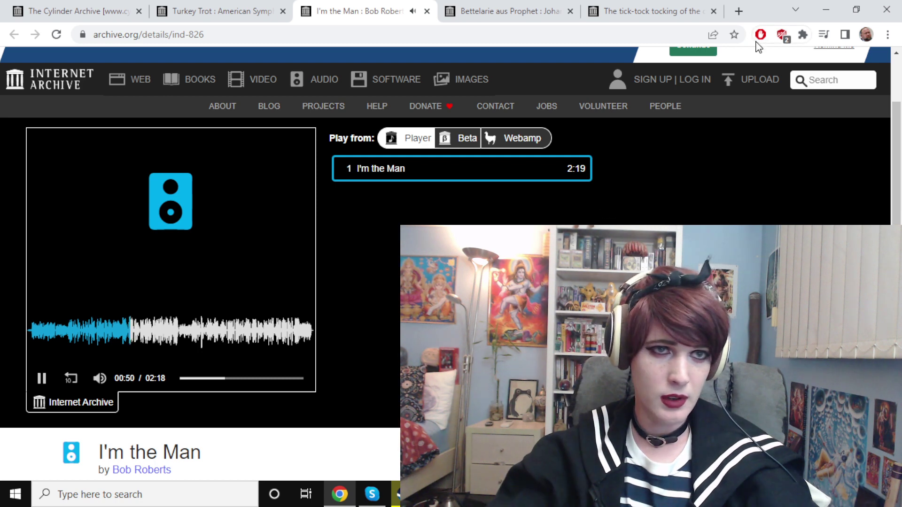
# Step: Star the I'm the Man page and confirm the new bookmark with Done
pyautogui.click(734, 35)
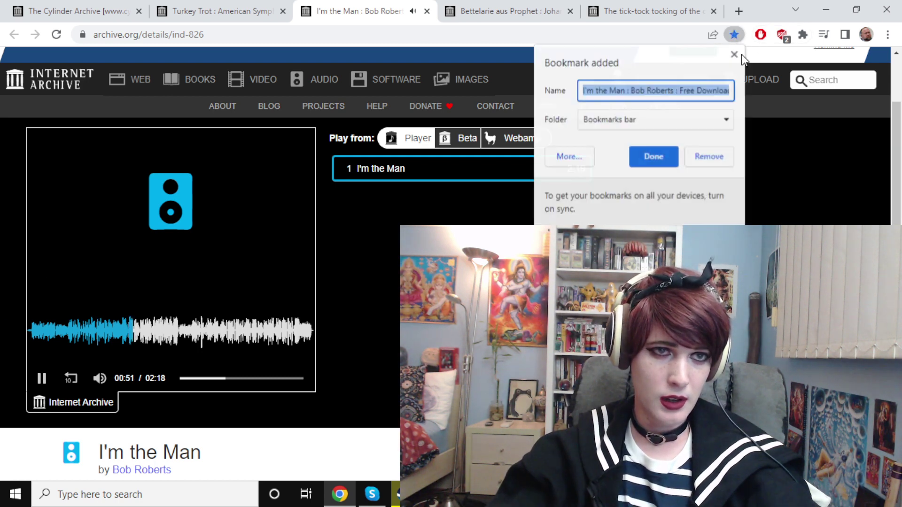
pyautogui.click(660, 153)
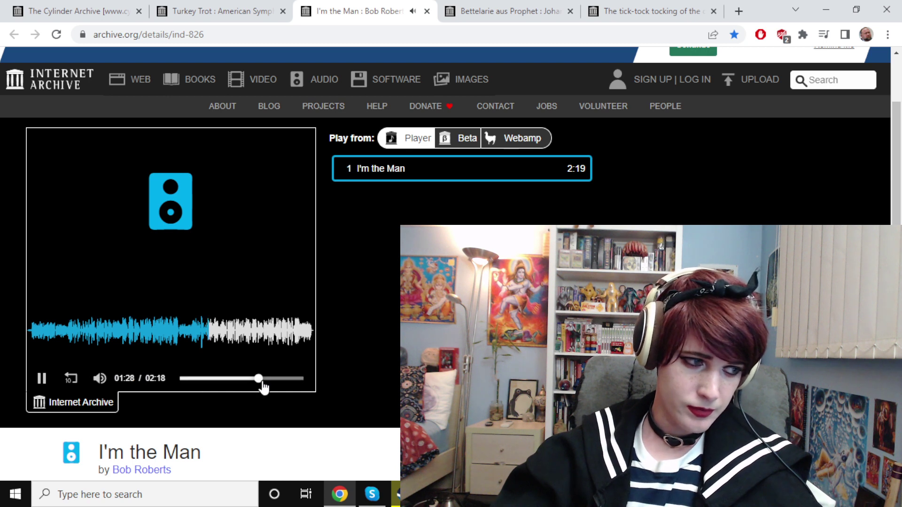
# Step: Scrub I'm the Man ahead to about 01:49, then back to around 00:28
pyautogui.click(277, 379)
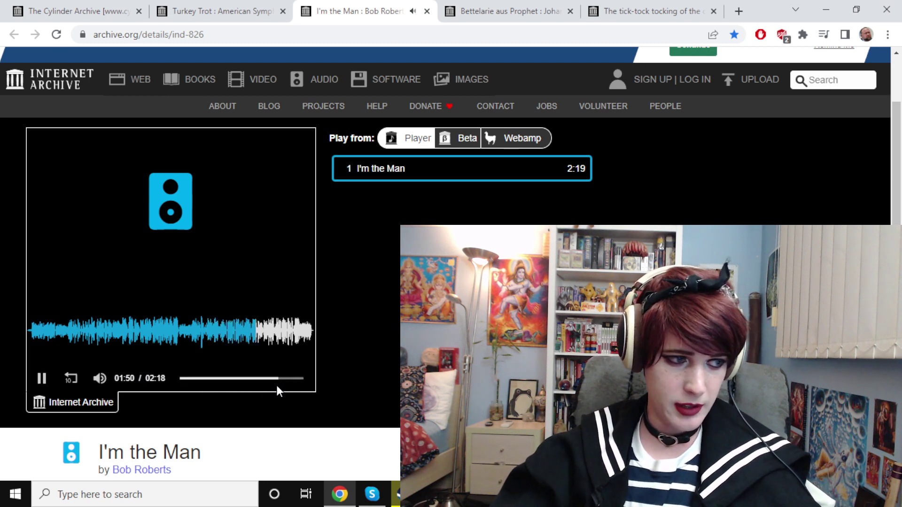
pyautogui.click(191, 380)
pyautogui.moveTo(193, 379)
pyautogui.mouseDown()
pyautogui.moveTo(205, 378)
pyautogui.moveTo(195, 380)
pyautogui.mouseUp()
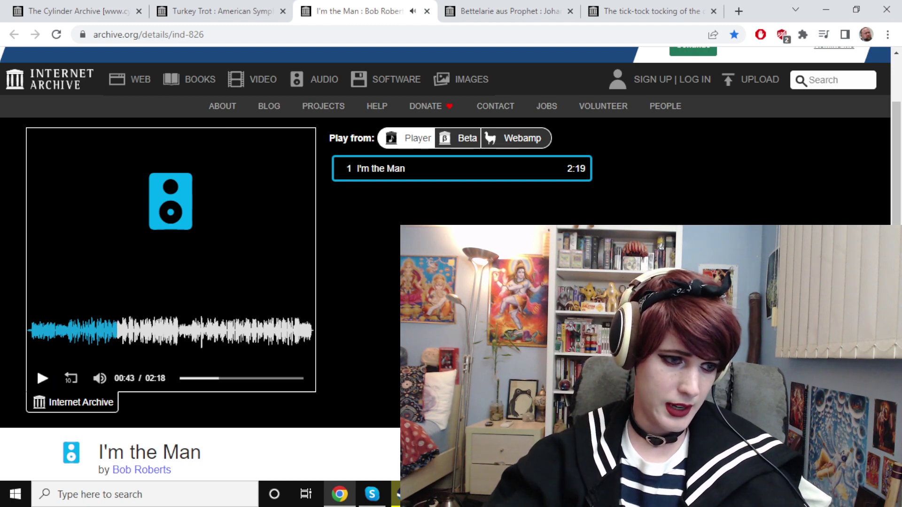
# Step: Bring OBS Studio's streaming scene, with its screen capture and webcam sources, in front of Chrome
pyautogui.hotkey('alt', 'Tab')
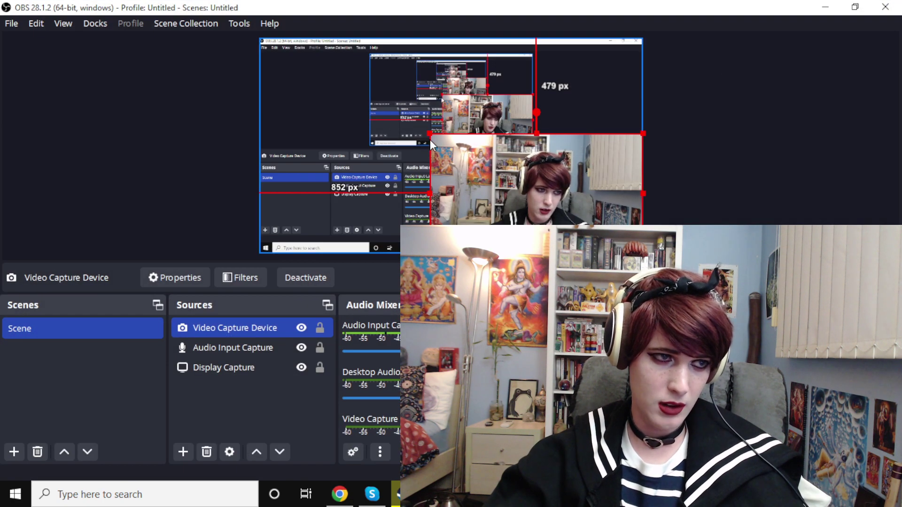